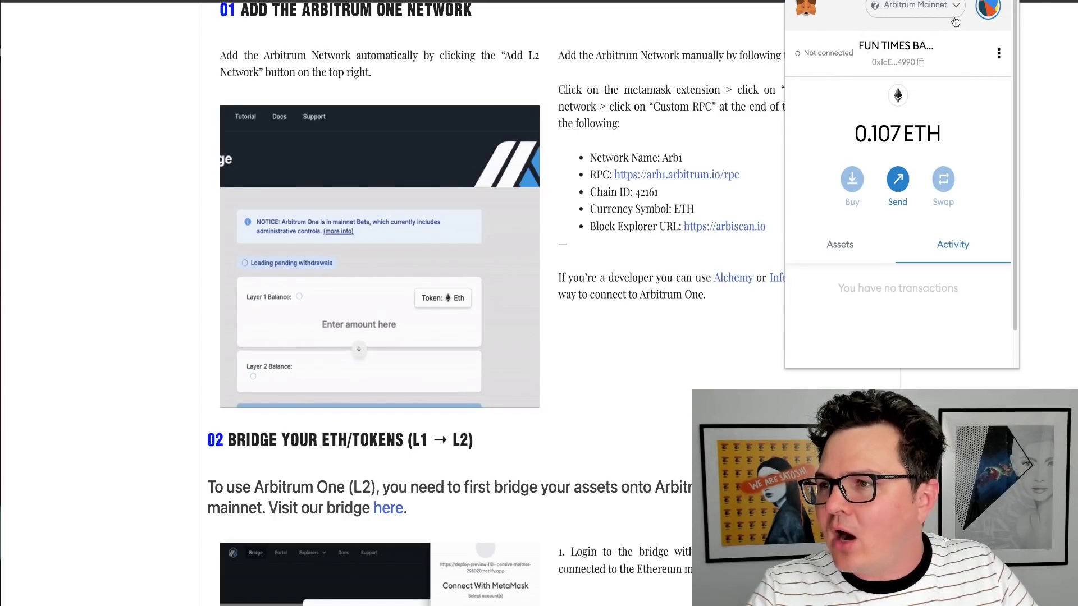
Step: Start adding a custom network in MetaMask and copy the network name Arb1 from the guide
left_click(923, 11)
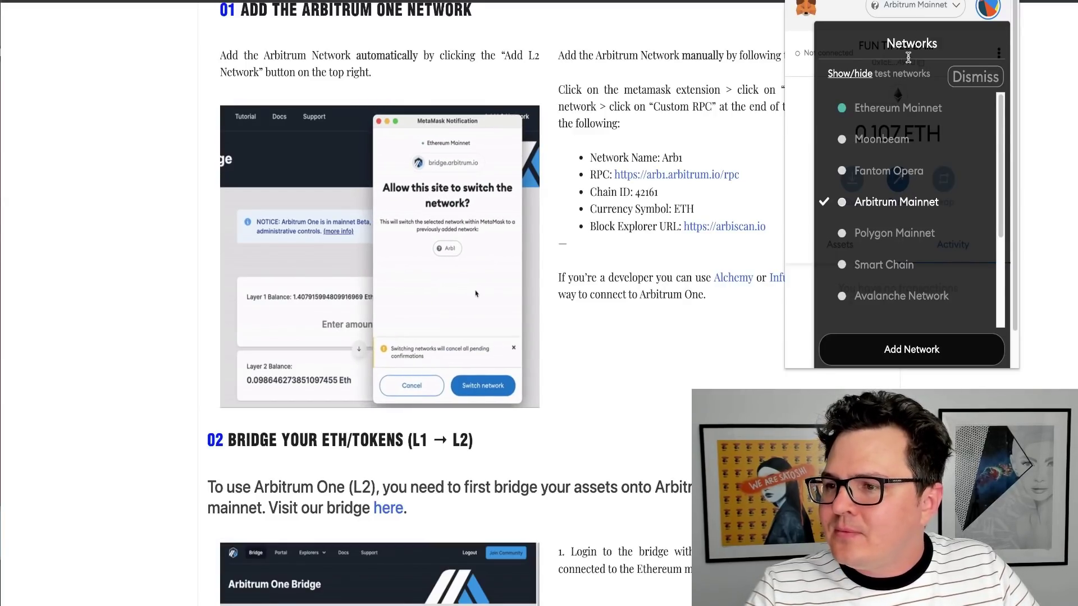
left_click(929, 353)
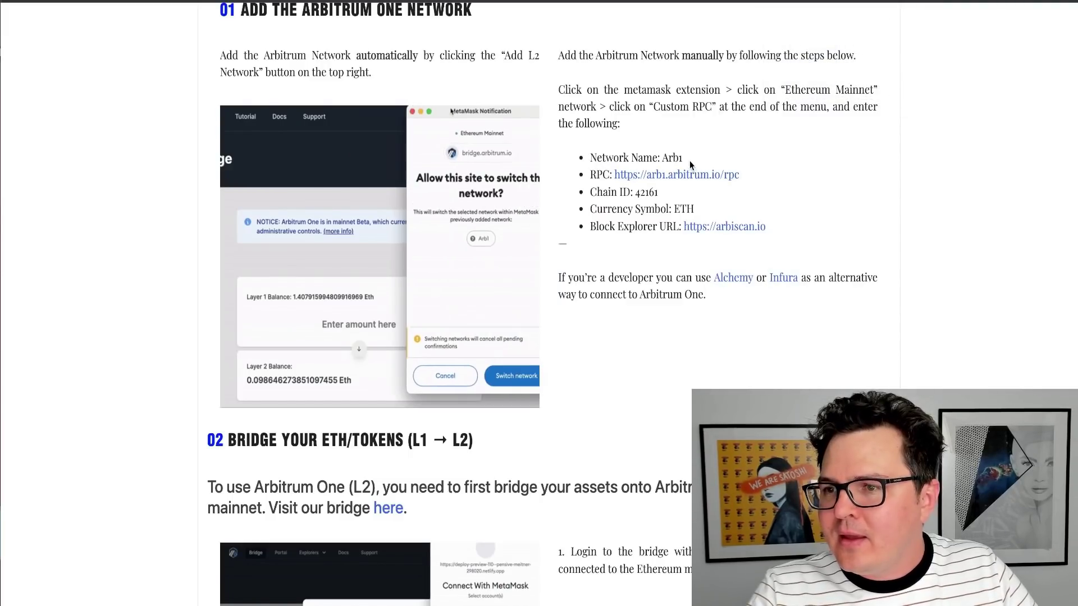
double_click(663, 158)
key("ctrl+c")
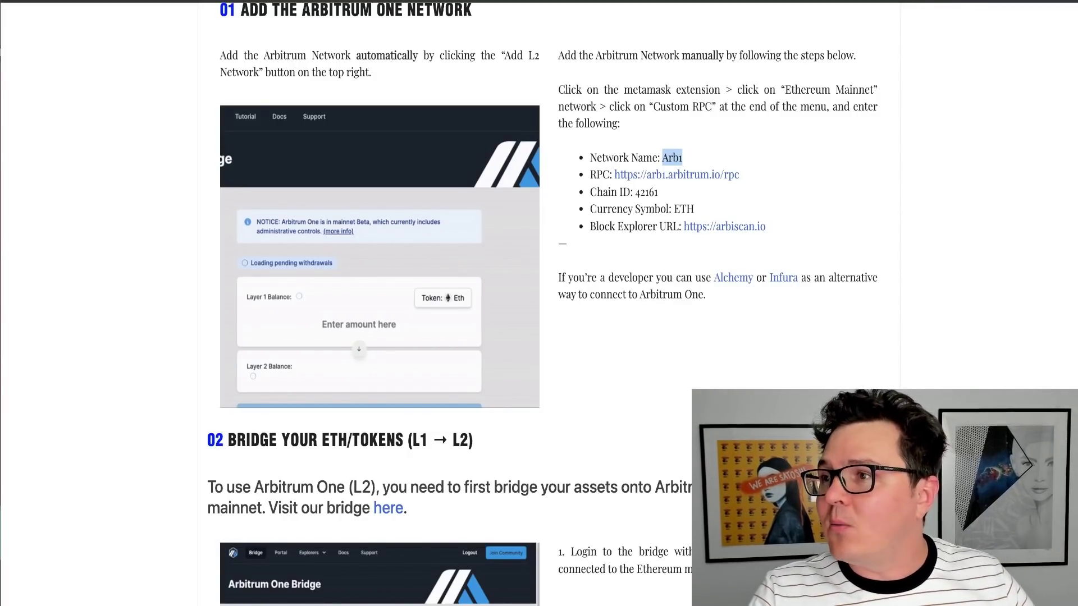
Step: Paste Arb1 into MetaMask's Network Name field, move to New RPC URL, and return to the guide
left_click(944, 5)
key("ctrl+v")
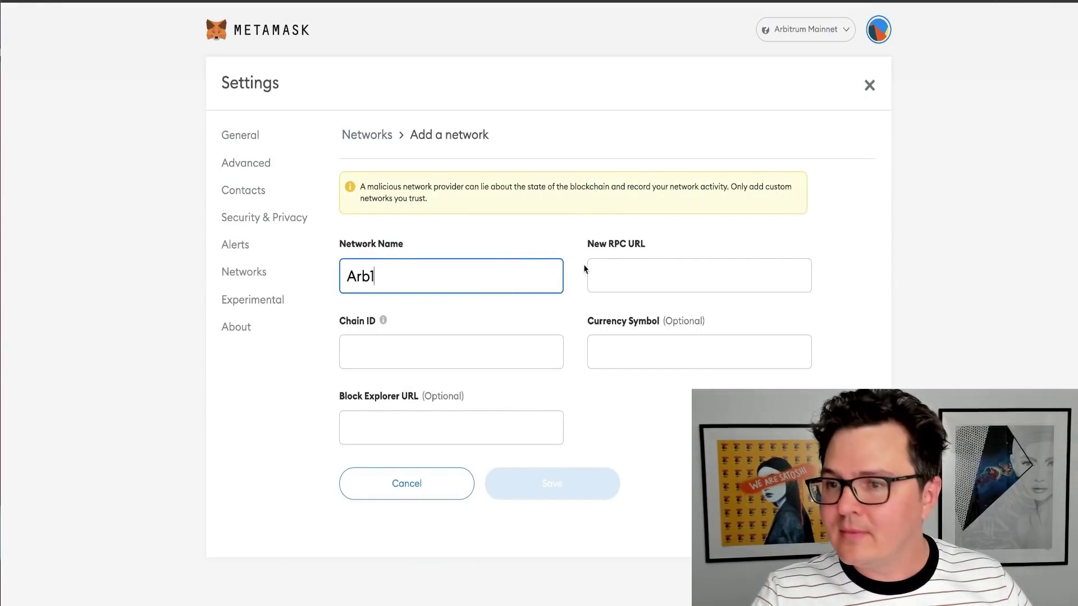
left_click(597, 267)
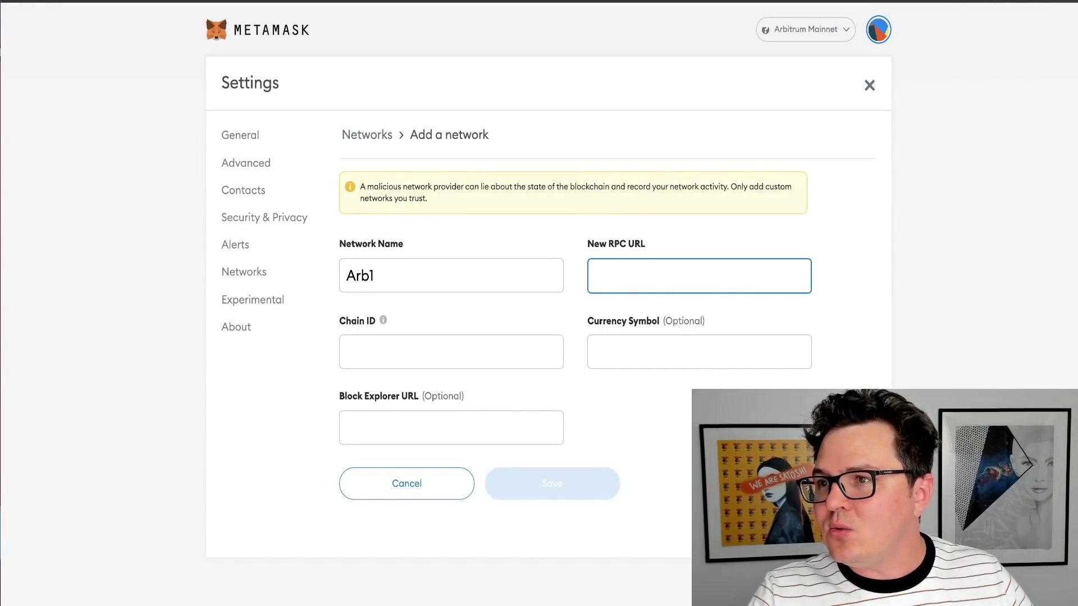
key("alt+Tab")
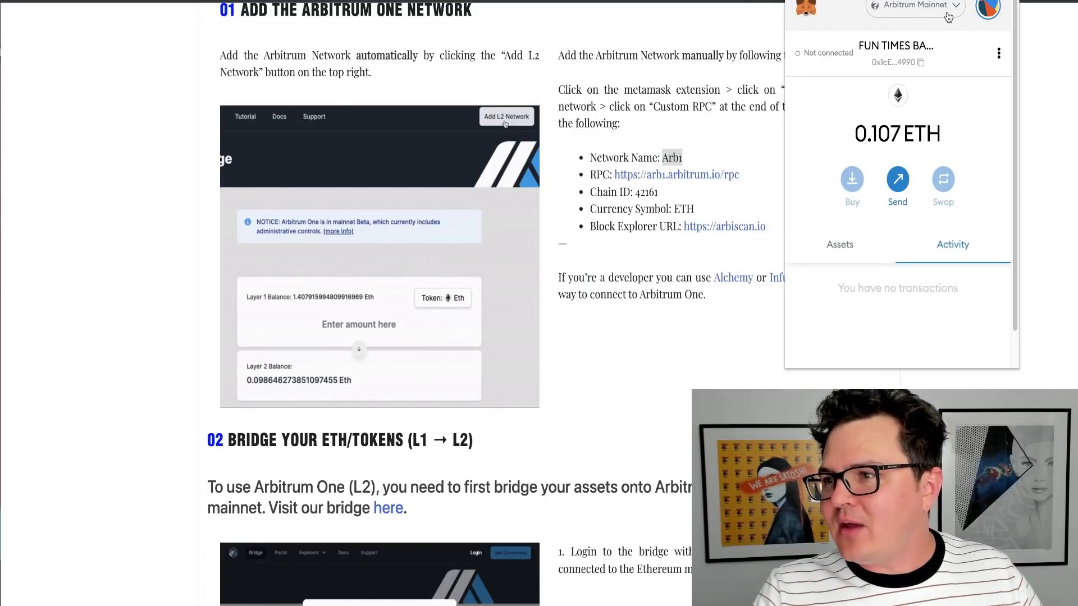
left_click(915, 11)
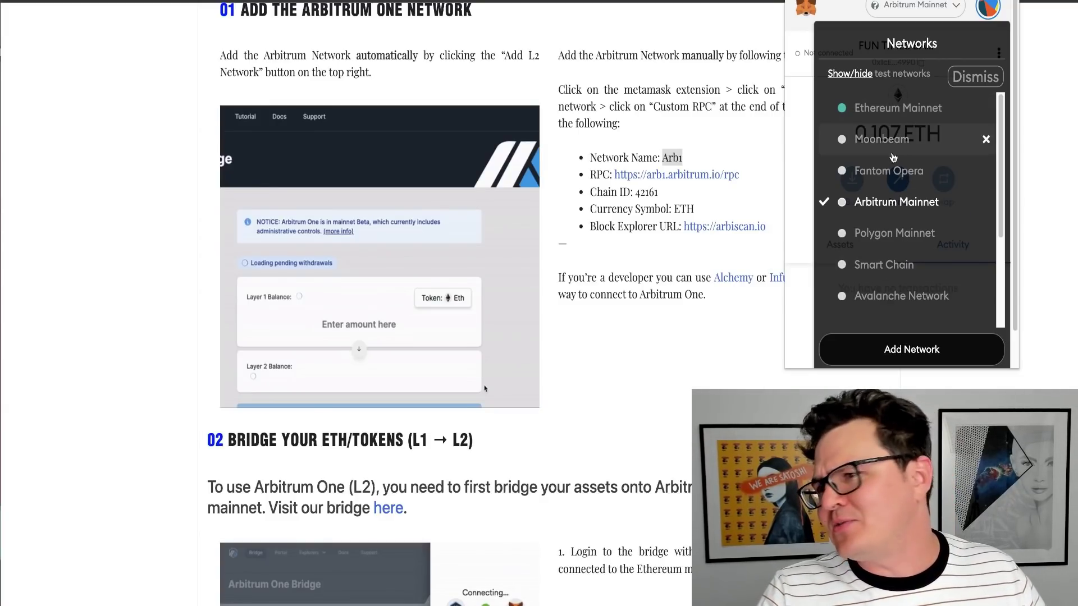
left_click(896, 202)
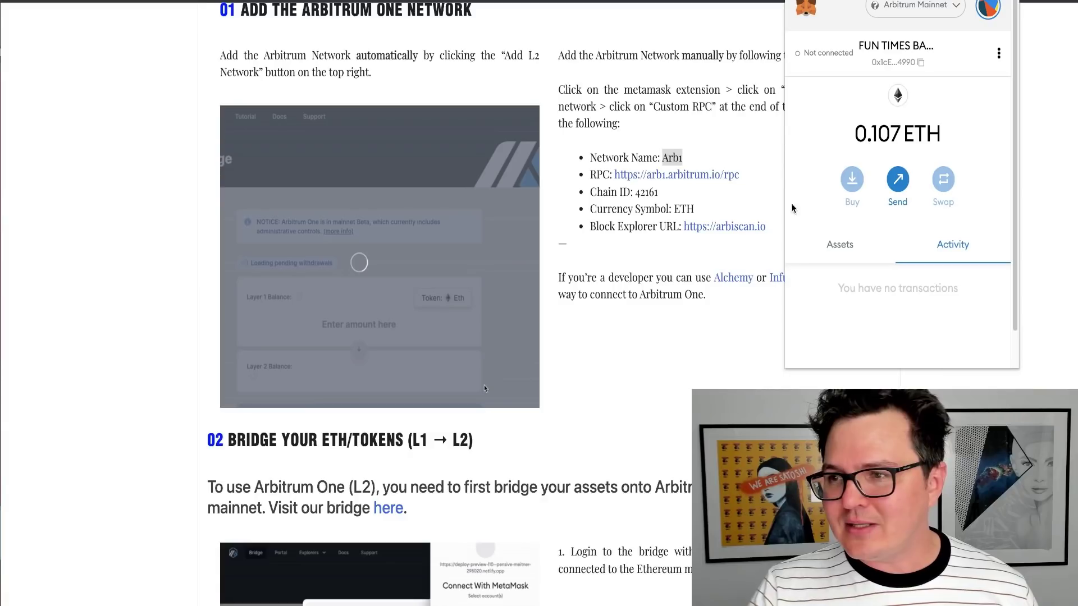
left_click(947, 11)
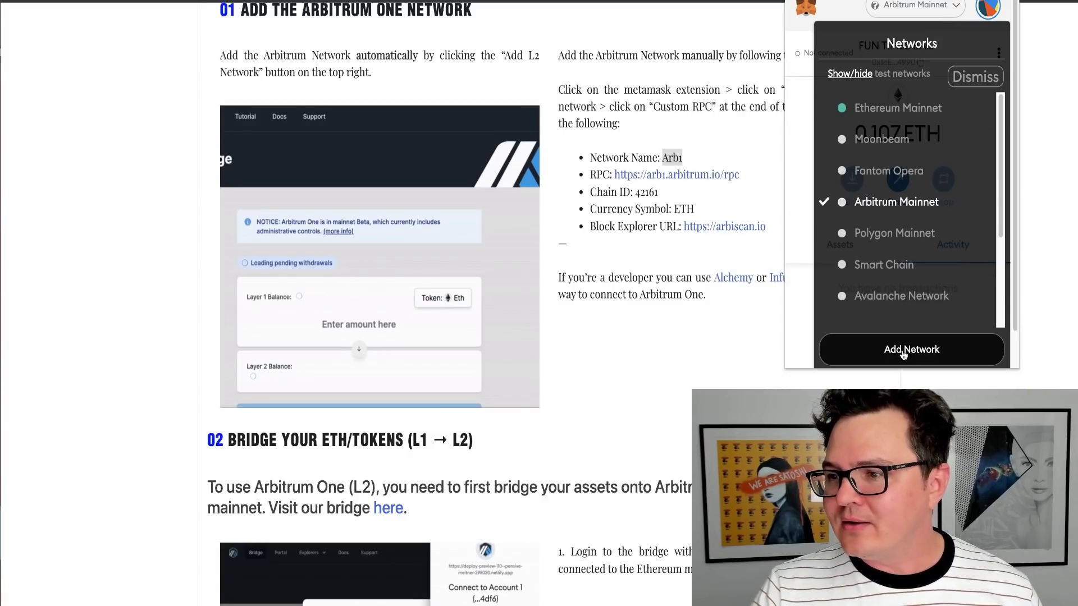
key("Escape")
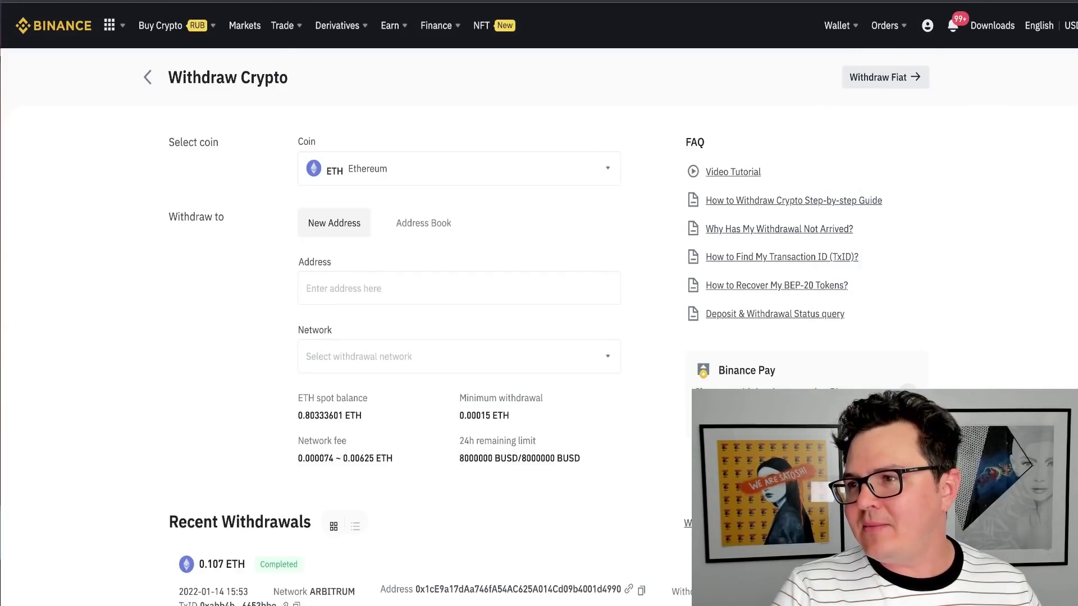
Step: Set the Binance withdrawal destination to the MetaMask wallet address on the Arbitrum One network
left_click(999, 1)
left_click(914, 64)
left_click(352, 294)
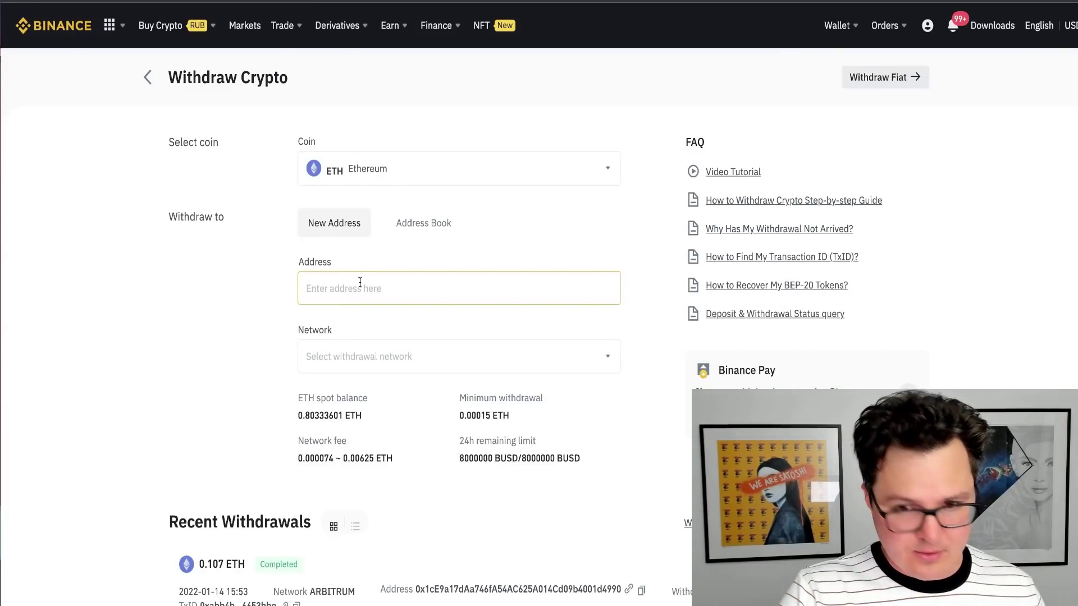
key("ctrl+v")
left_click(366, 356)
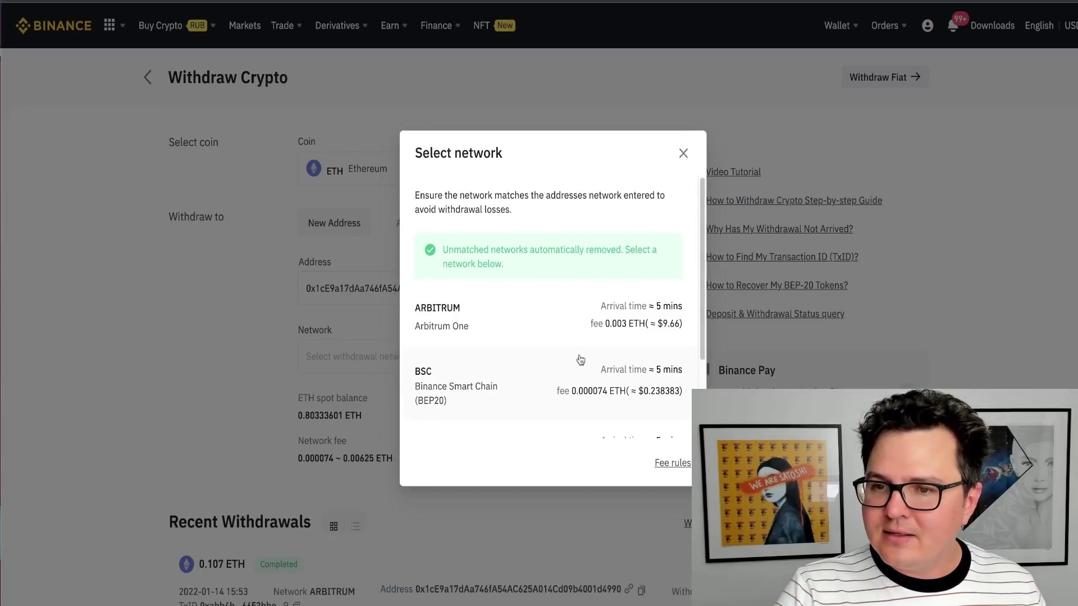
left_click(454, 325)
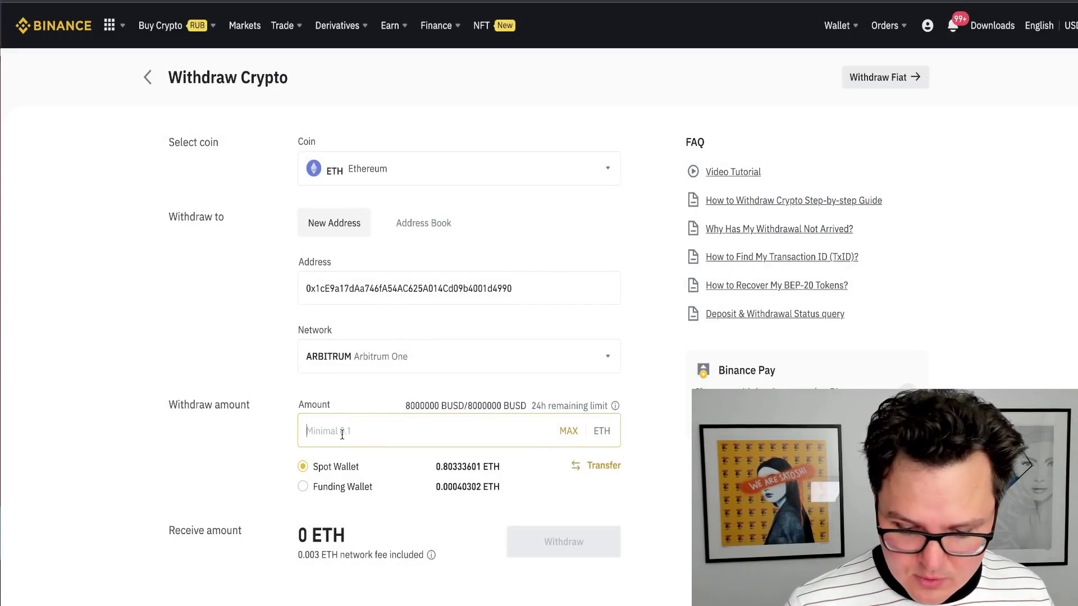
Step: Withdraw 0.2 ETH and confirm the withdrawal details
type("0.2")
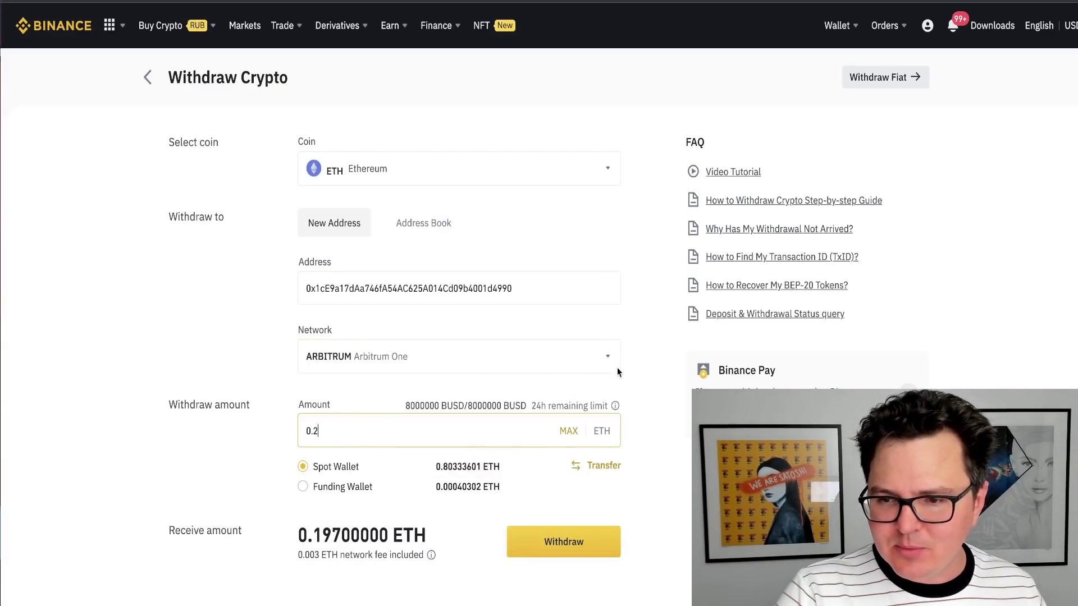
left_click(580, 549)
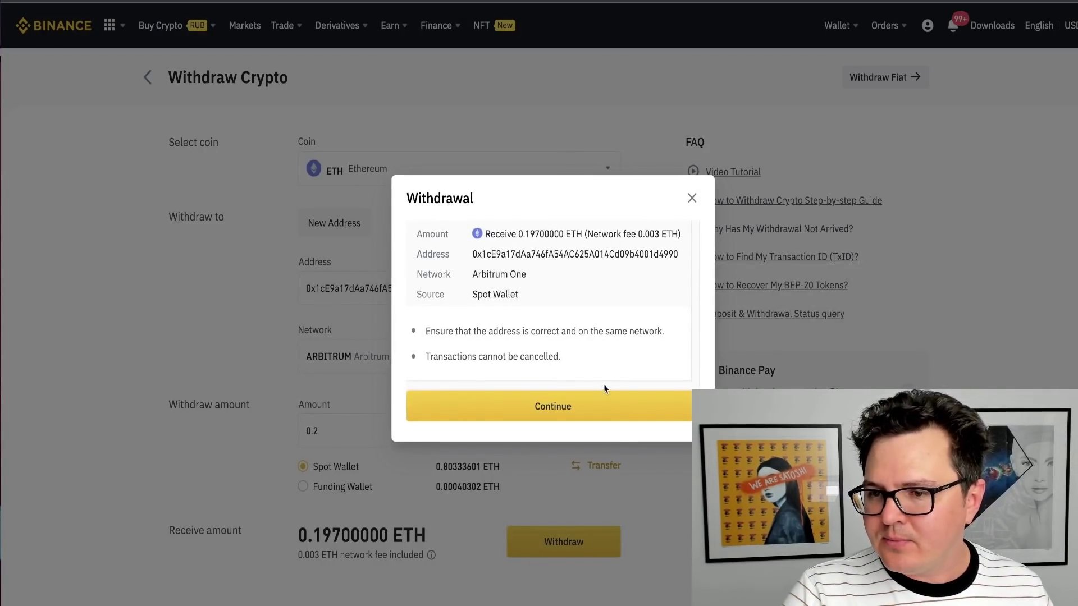
left_click(608, 409)
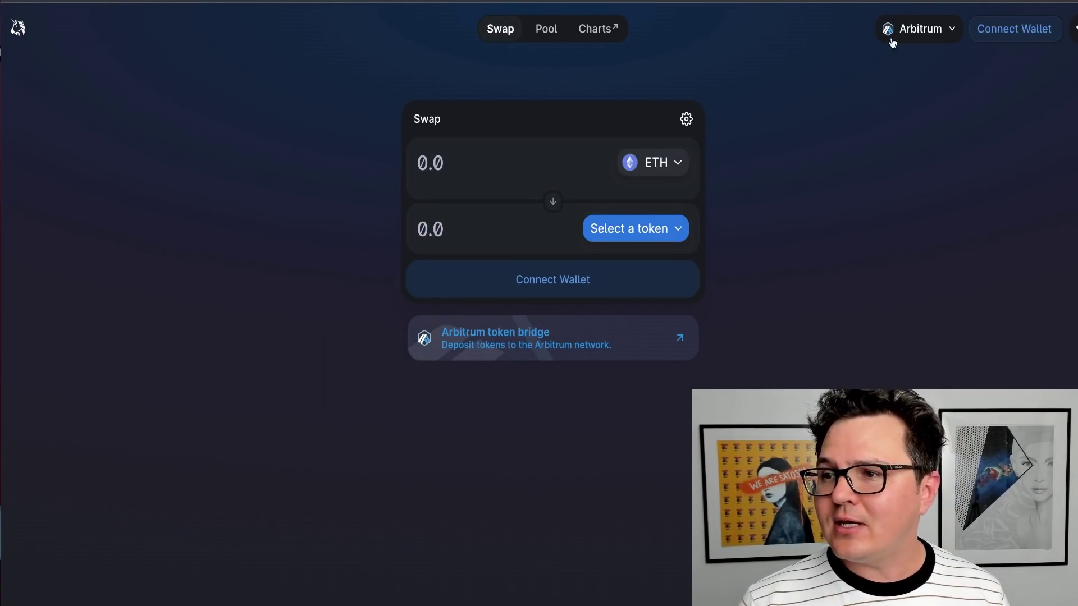
Step: Keep Arbitrum selected and connect MetaMask to Uniswap, showing the 0.304 ETH balance
left_click(914, 34)
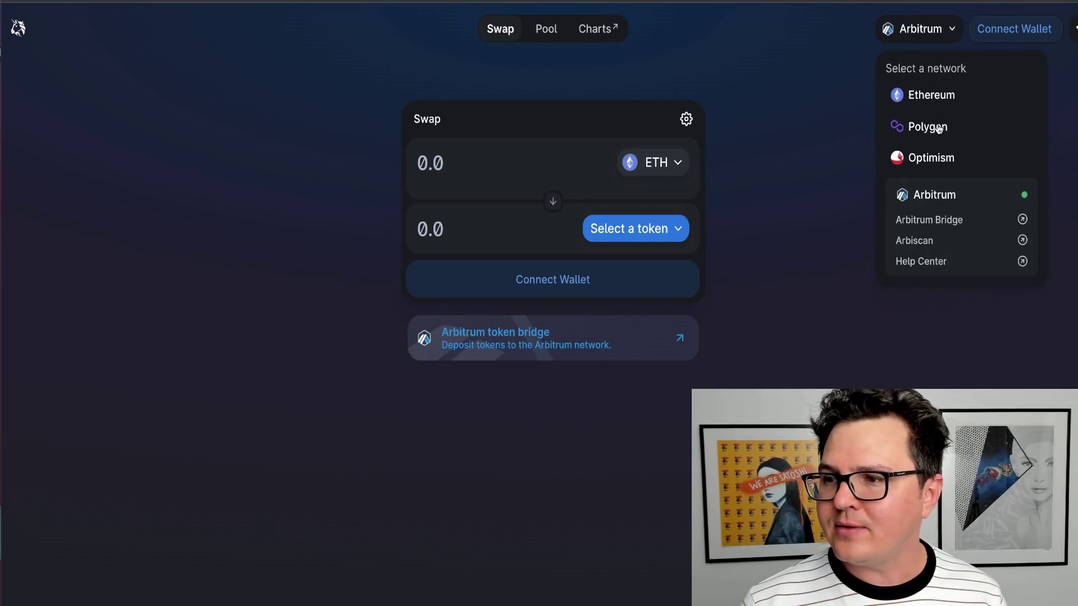
left_click(939, 197)
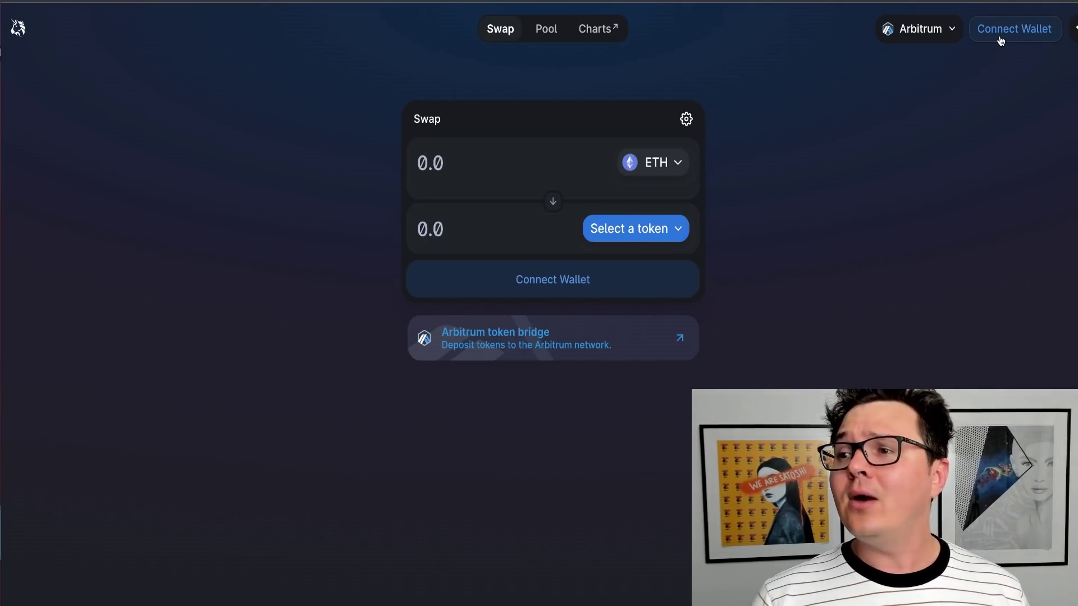
left_click(1001, 38)
left_click(594, 238)
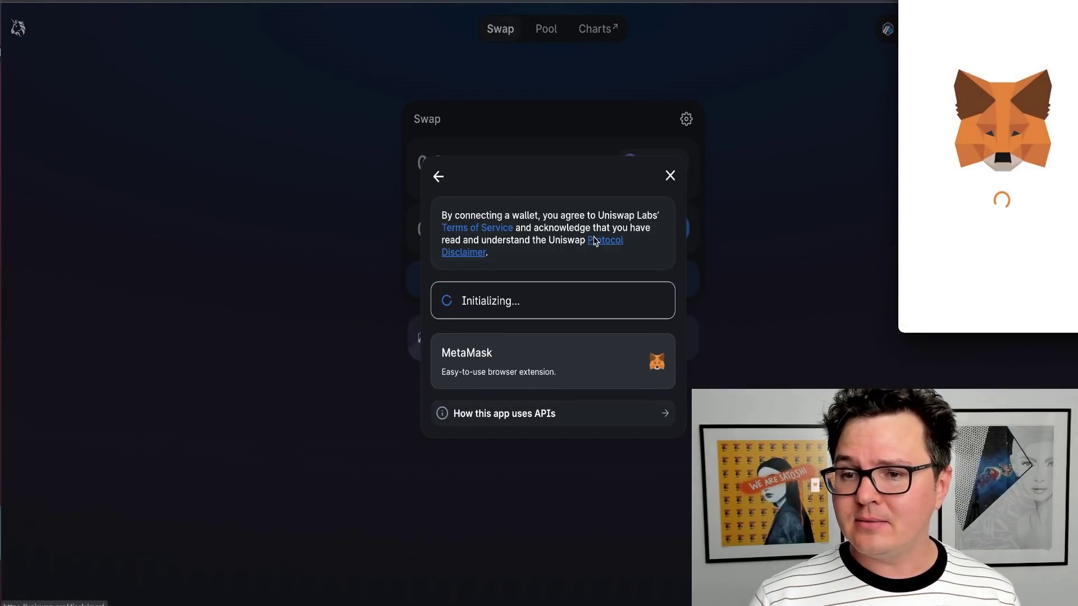
left_click(1056, 306)
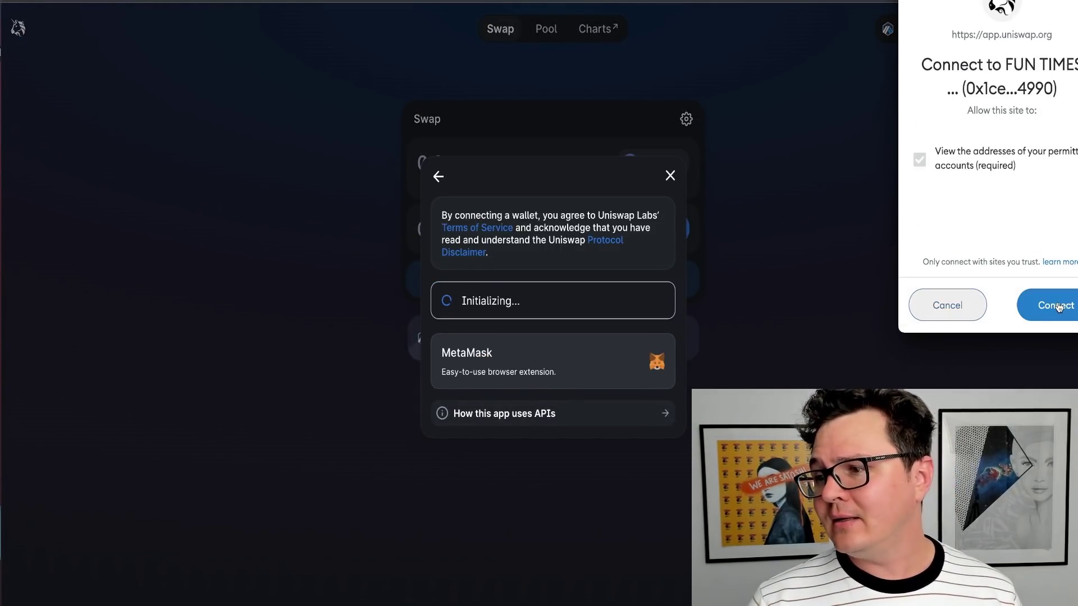
left_click(1058, 306)
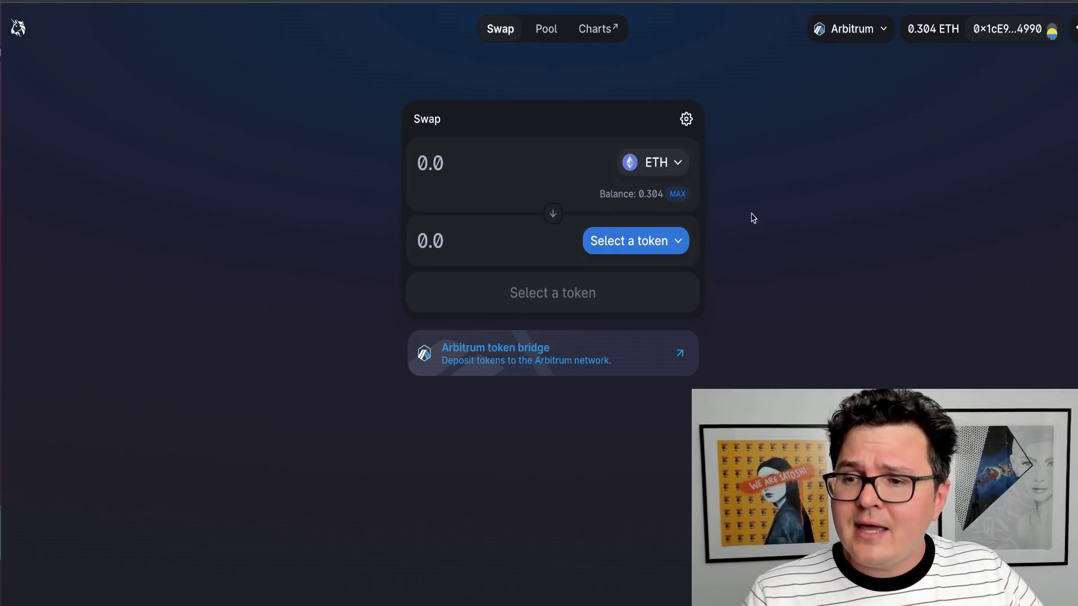
Step: Choose WBTC as the token to receive and enter 0.05 ETH to swap
left_click(667, 241)
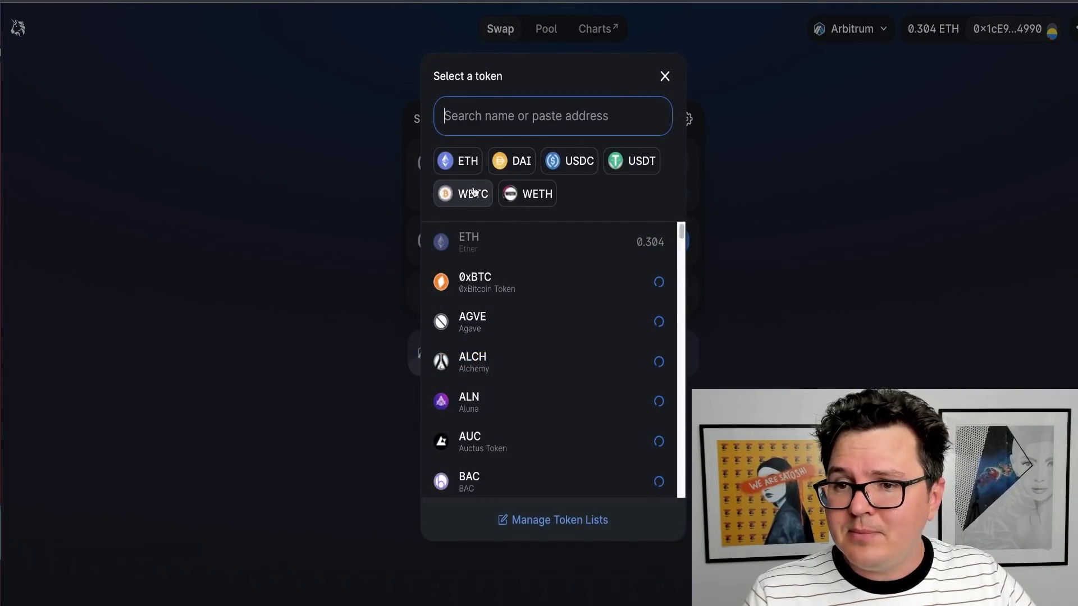
left_click(475, 192)
left_click(497, 163)
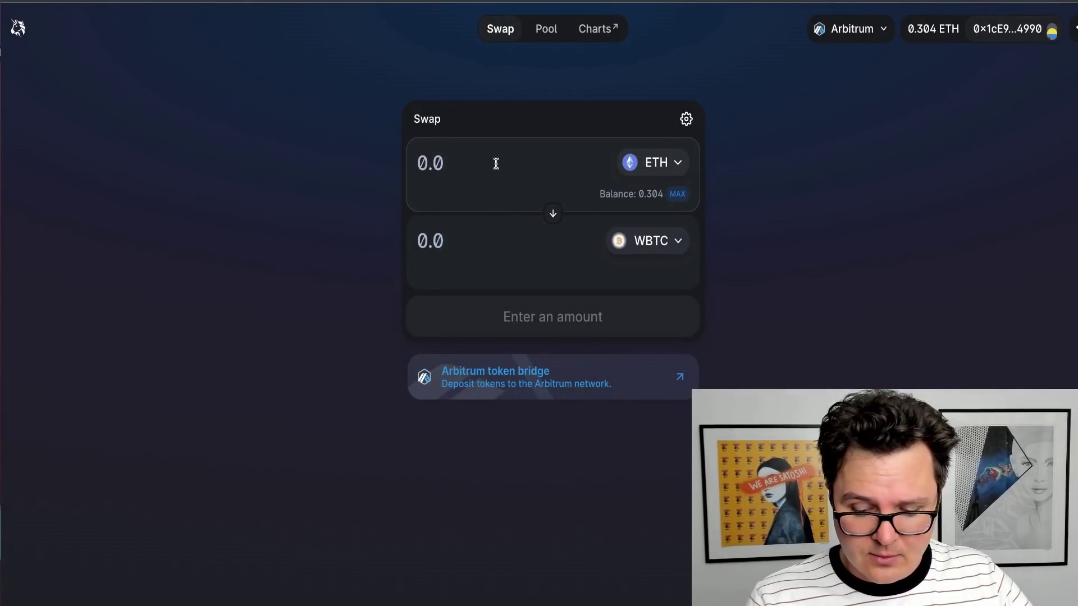
type("0.05")
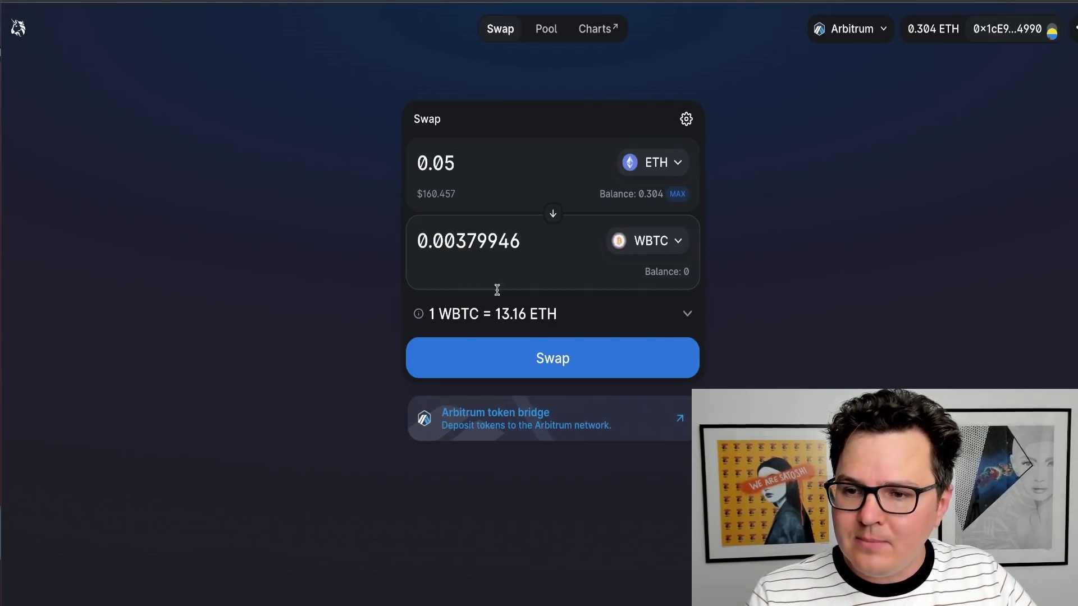
Step: Confirm the 0.05 ETH to 0.00379946 WBTC swap and approve it in MetaMask
left_click(558, 364)
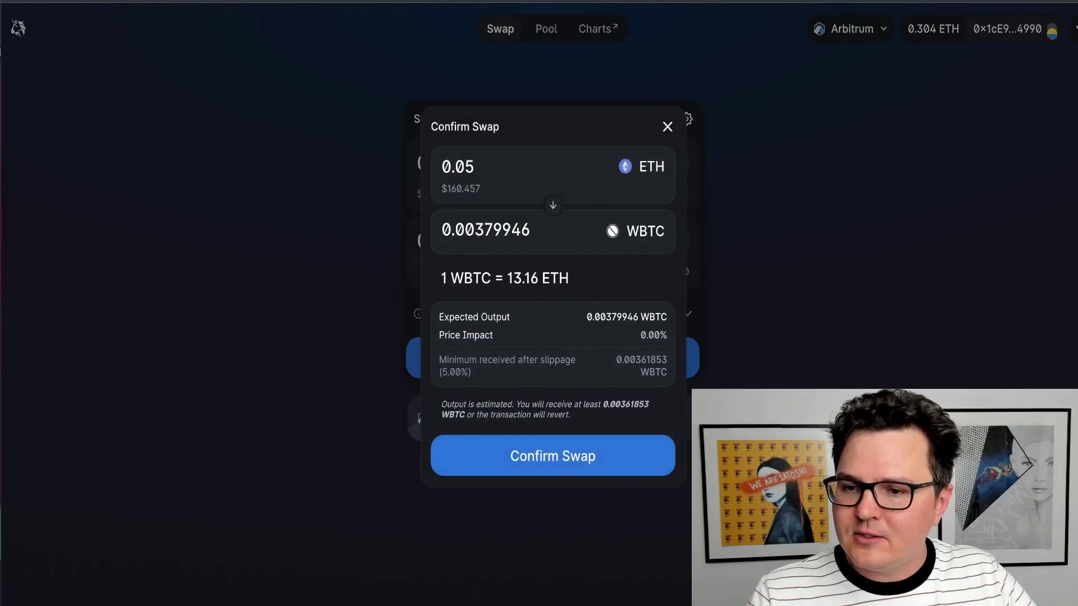
left_click(614, 463)
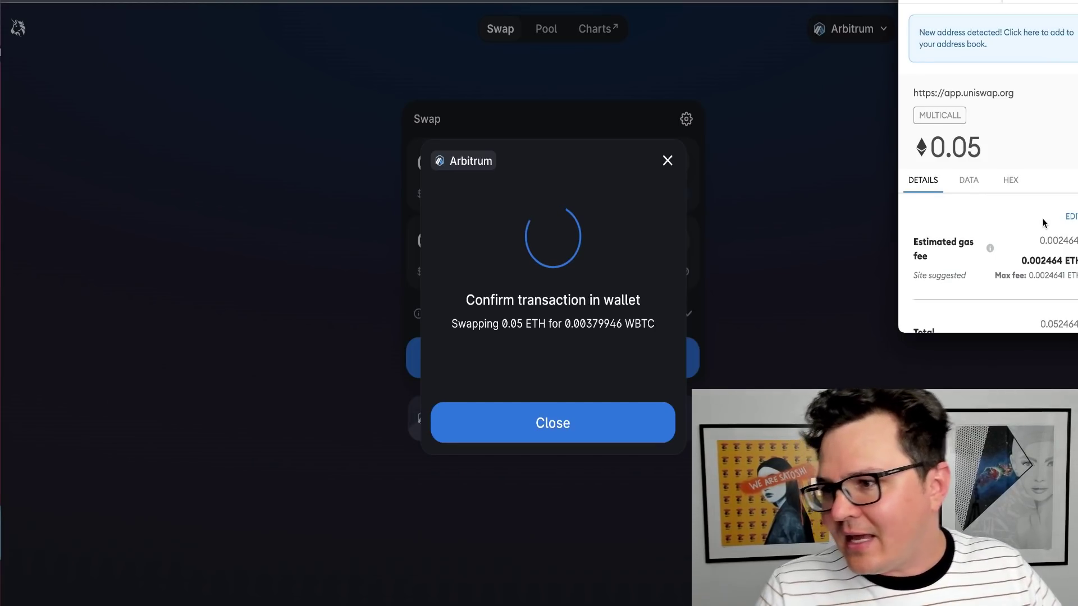
scroll(1034, 202, "down", 3)
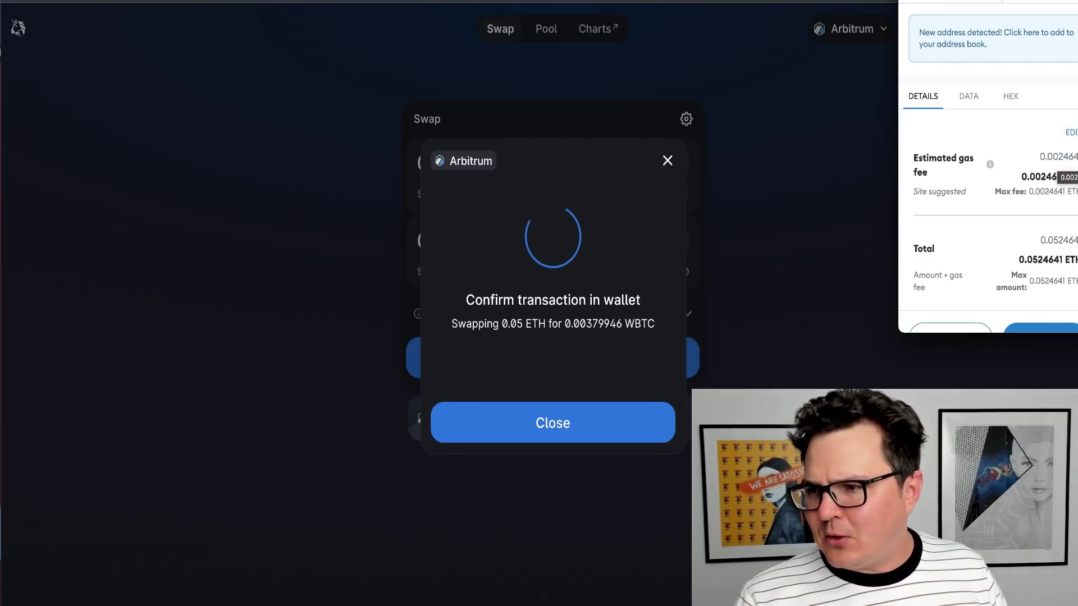
scroll(1059, 168, "down", 1)
left_click(1044, 304)
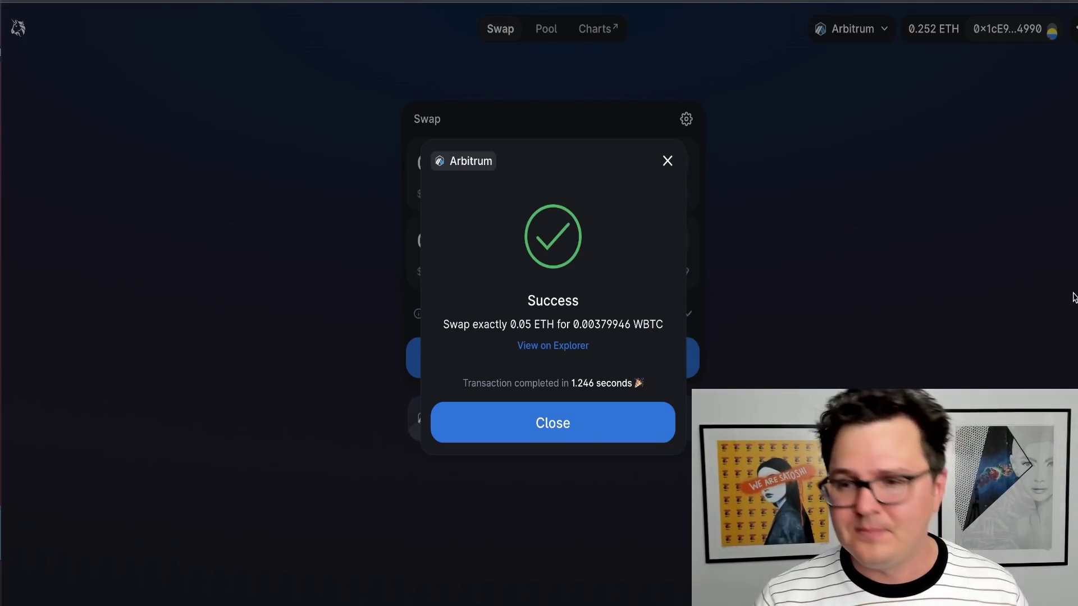
Step: Set up a new swap of 0.05 ETH into USDC
left_click(668, 162)
left_click(661, 253)
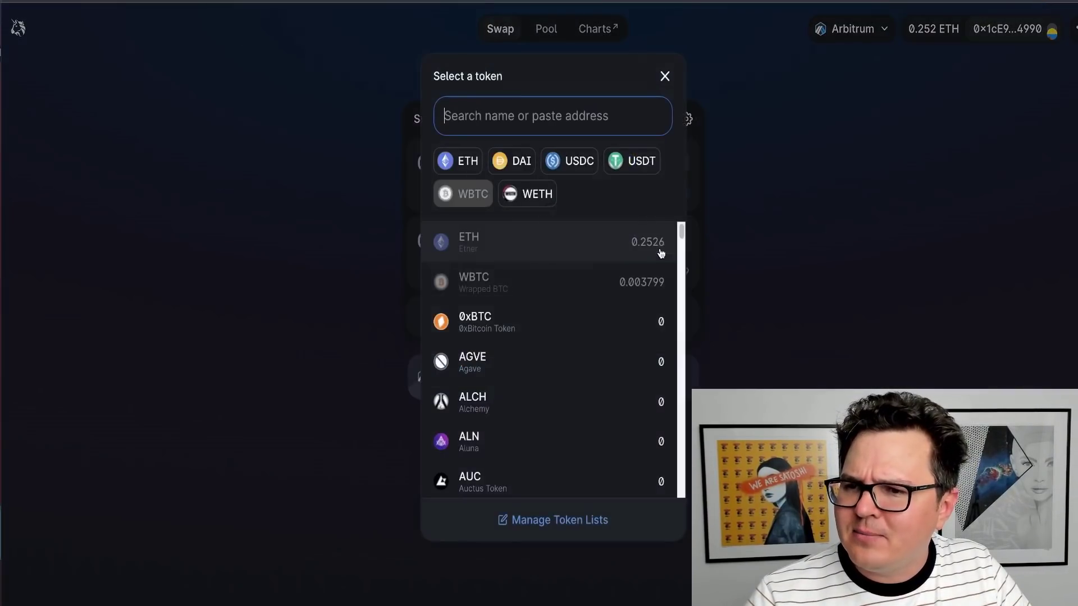
left_click(581, 160)
left_click(525, 173)
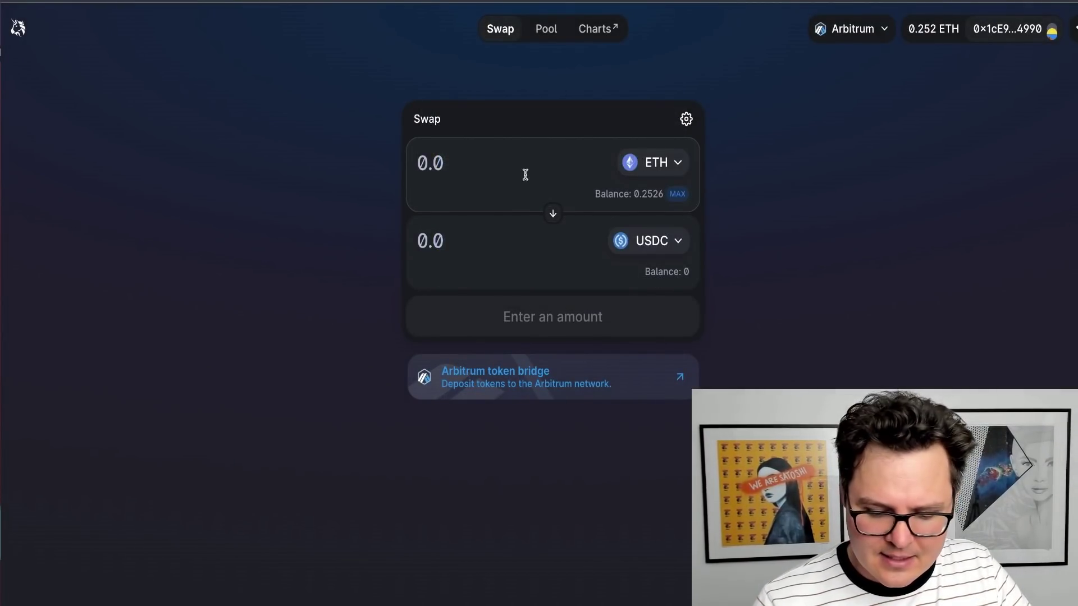
type("0.05")
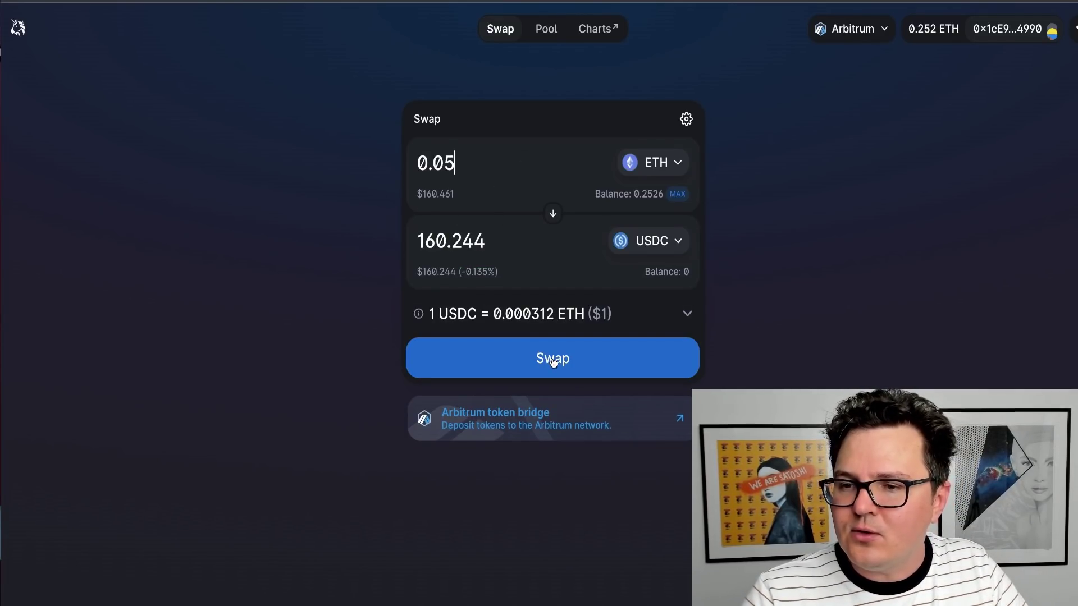
Step: Confirm the 0.05 ETH to 160.244 USDC swap and approve it in MetaMask
left_click(552, 360)
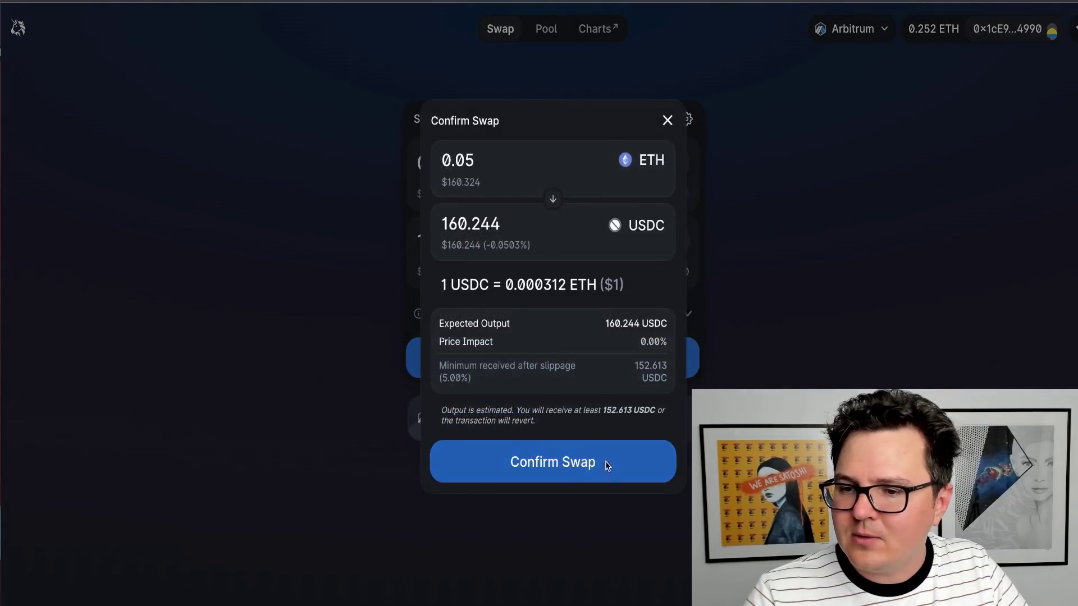
left_click(607, 464)
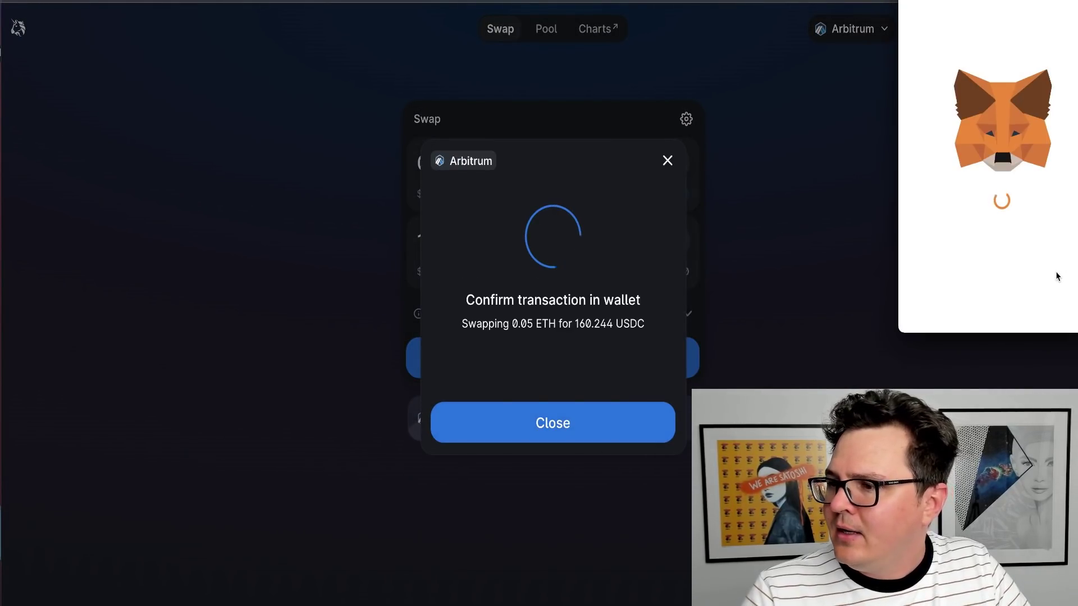
scroll(1053, 281, "down", 3)
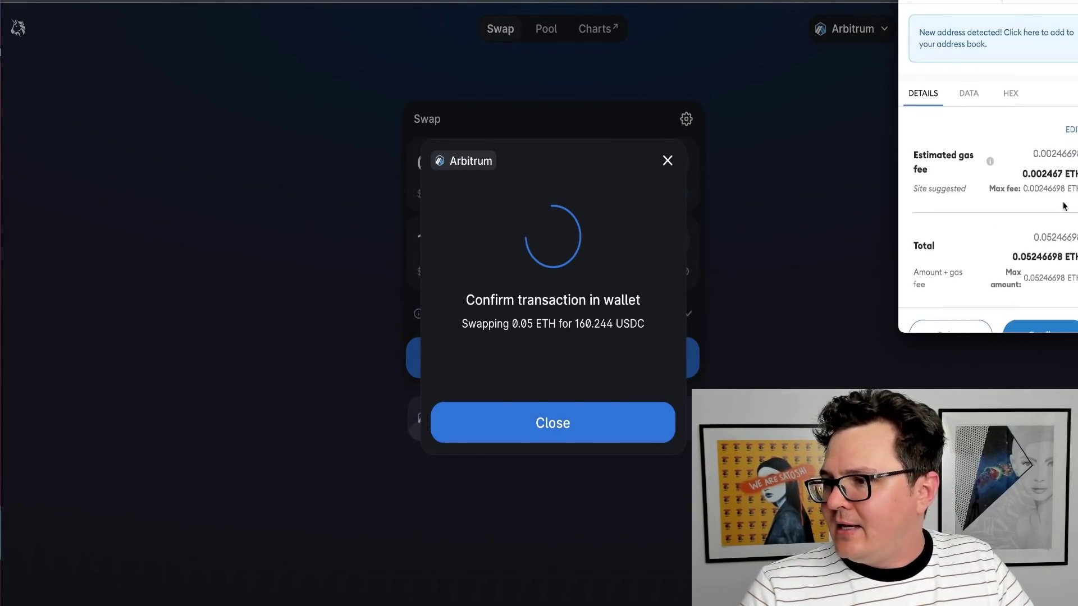
left_click(1044, 329)
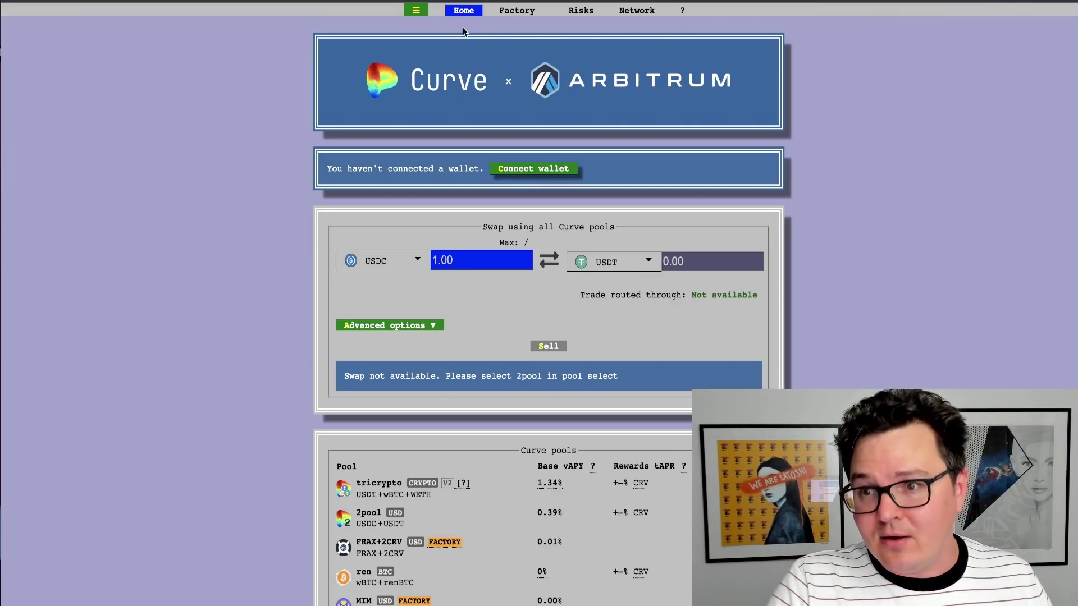
Step: Link the MetaMask account to Curve's Arbitrum site so 160.11 USDC shows as available
left_click(541, 176)
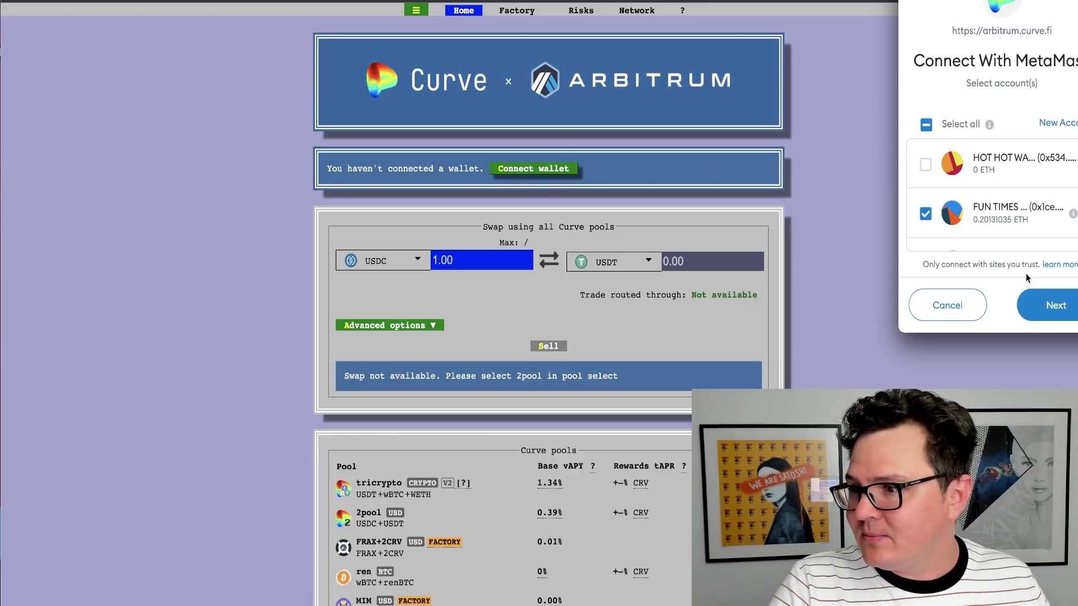
left_click(1043, 301)
left_click(1050, 304)
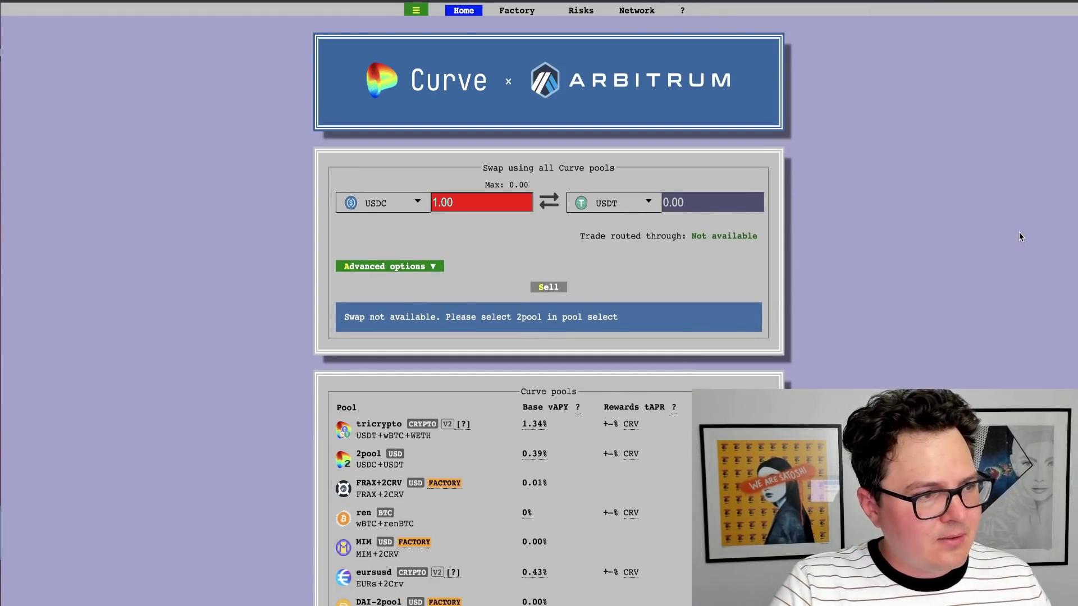
mouse_move(639, 16)
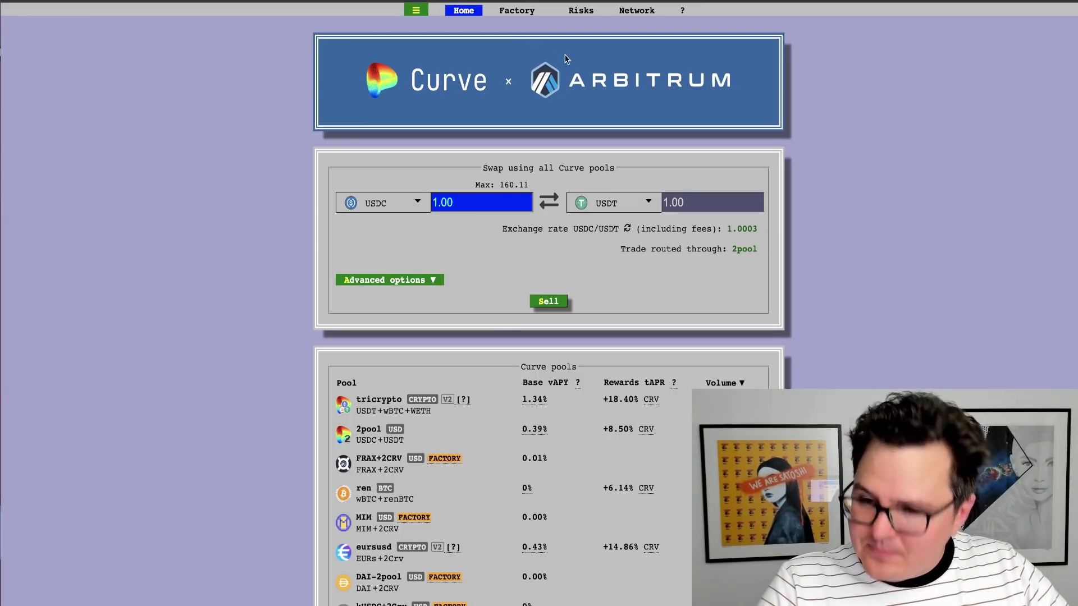
scroll(234, 227, "down", 1)
scroll(315, 199, "down", 5)
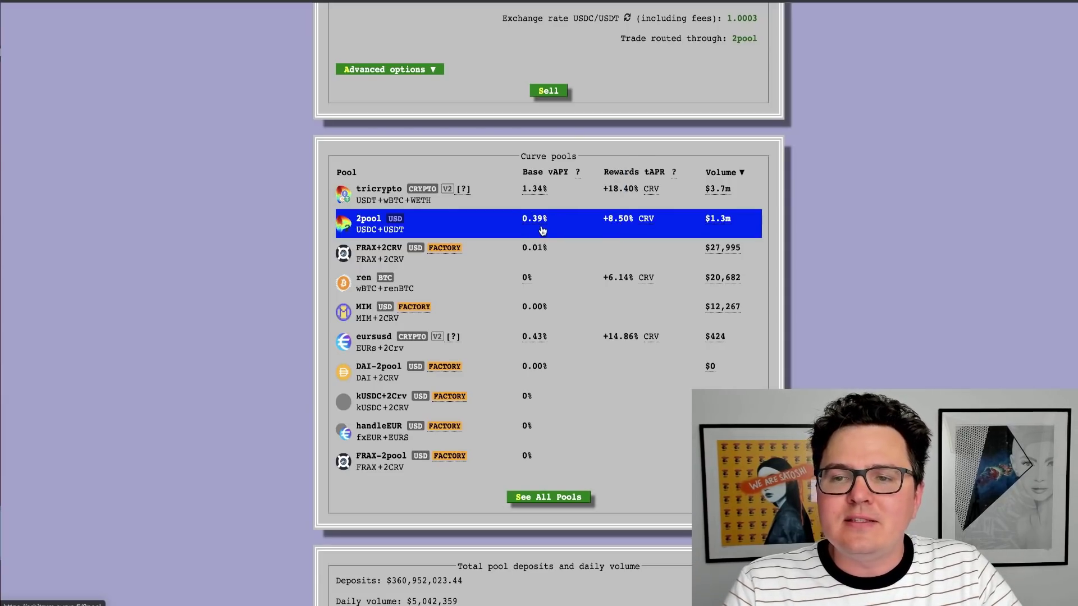
mouse_move(541, 229)
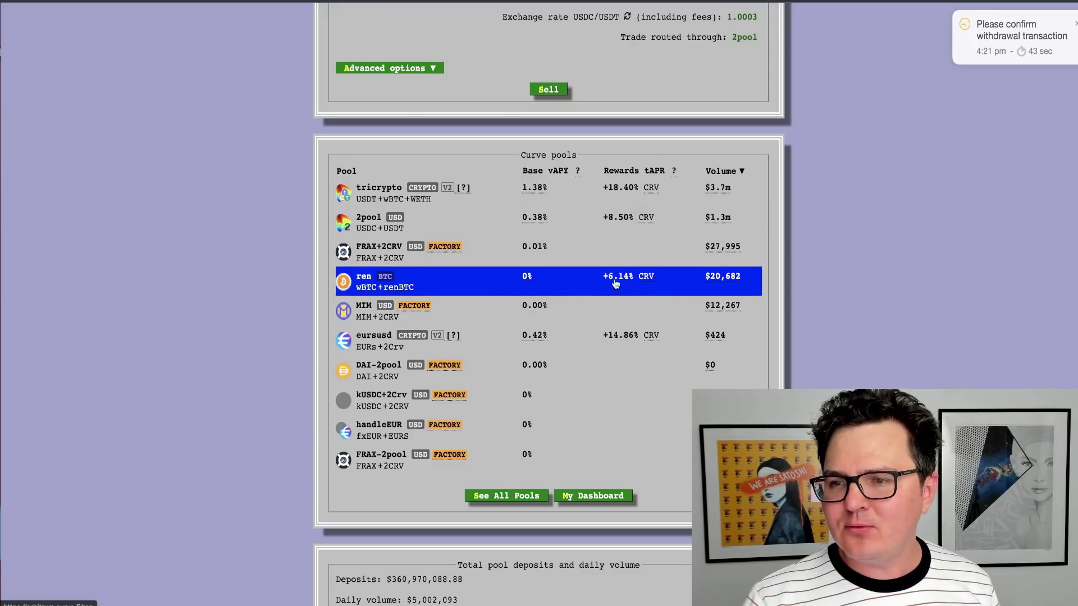
Step: Open the ren pool and switch to its Deposit form holding 0.00379809 wBTC
left_click(419, 287)
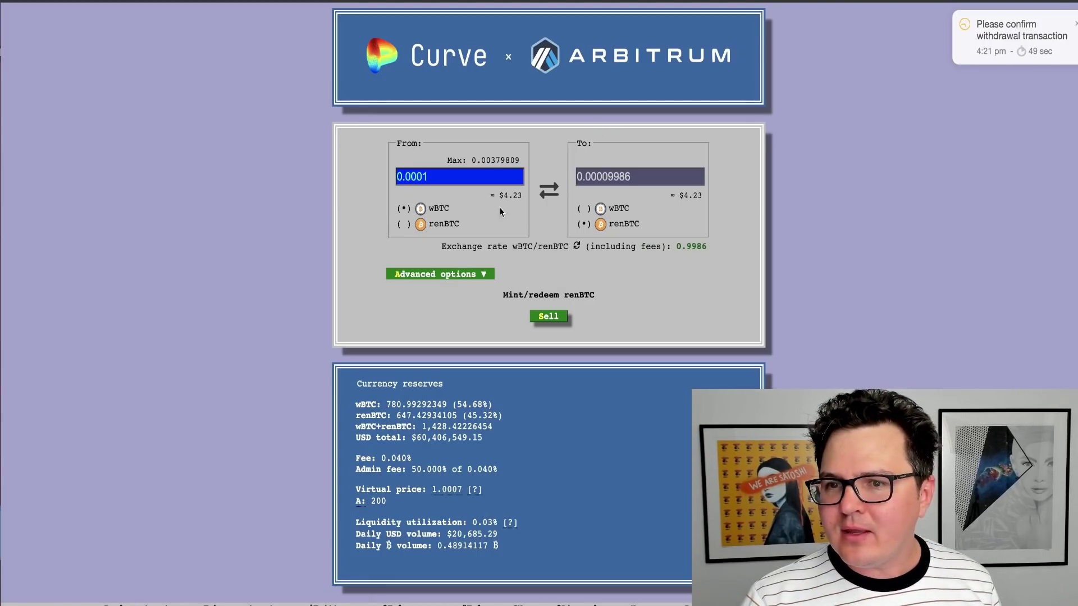
scroll(379, 243, "up", 1)
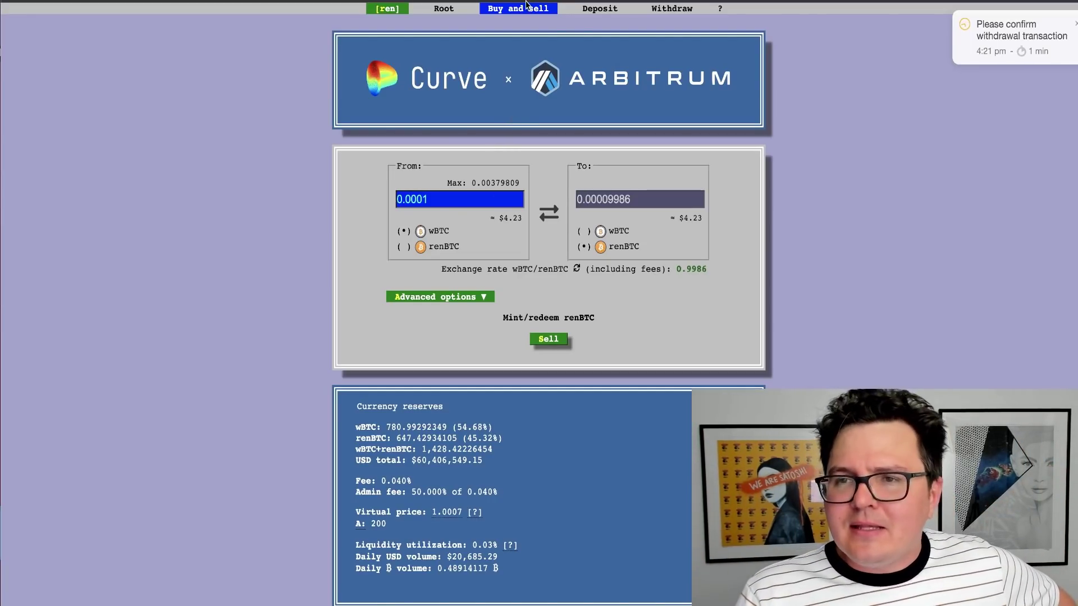
left_click(598, 11)
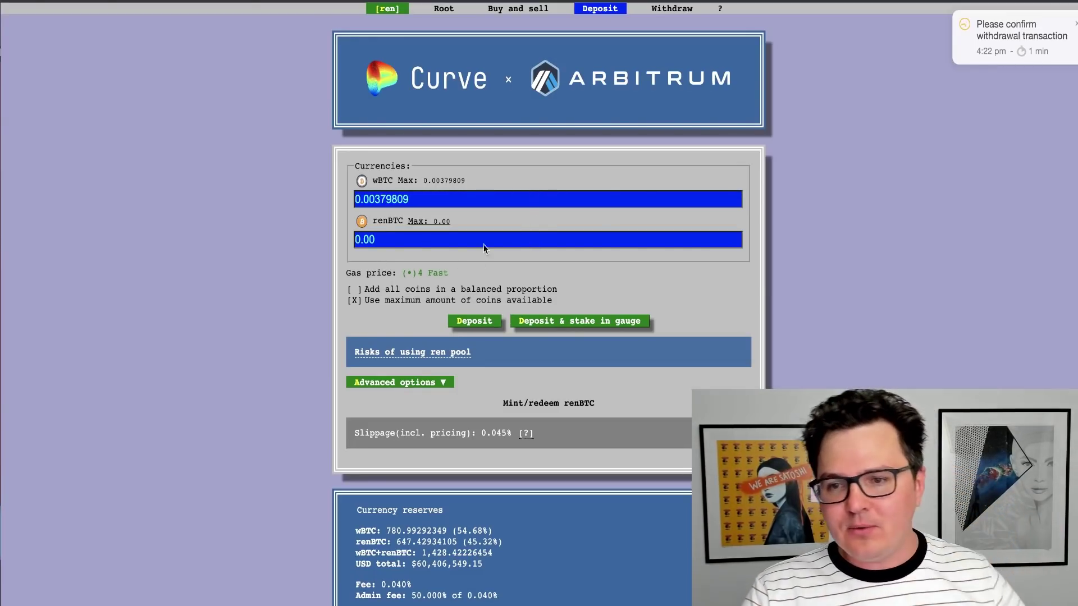
Step: Submit the wBTC deposit-and-stake into the ren pool and approve the deposit in MetaMask
left_click(544, 322)
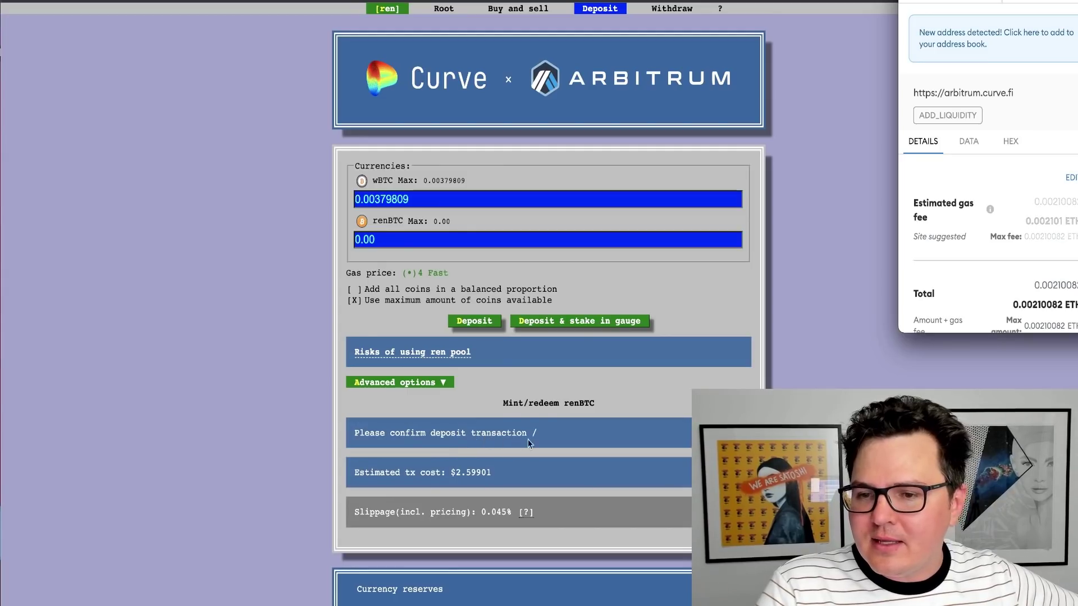
scroll(1045, 253, "down", 3)
left_click(1065, 310)
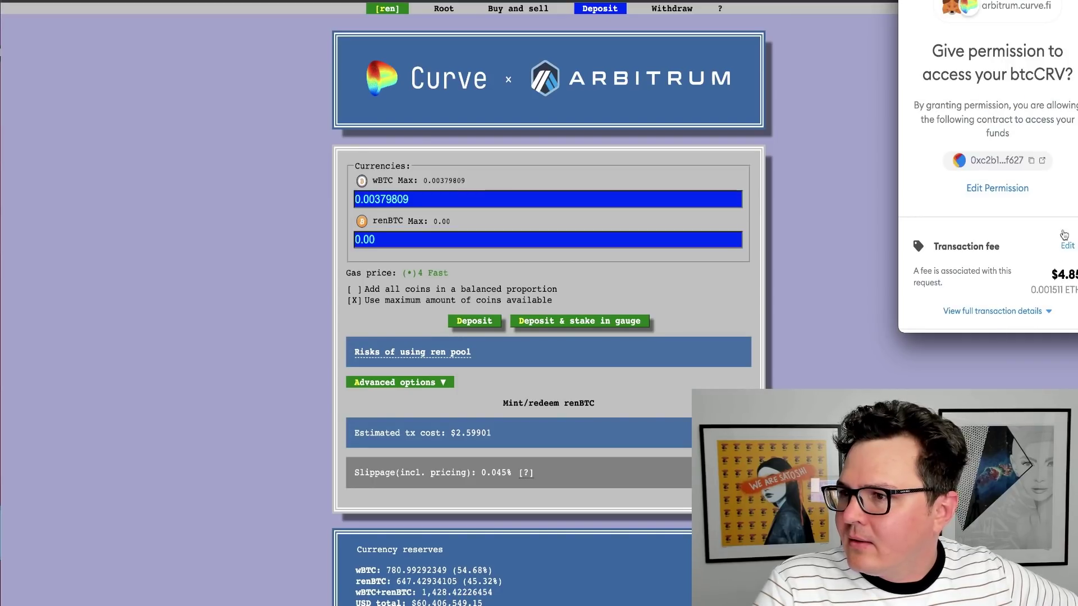
Step: Allow btcCRV spending for staking and confirm the remaining staking and deposit transactions
scroll(1063, 66, "down", 2)
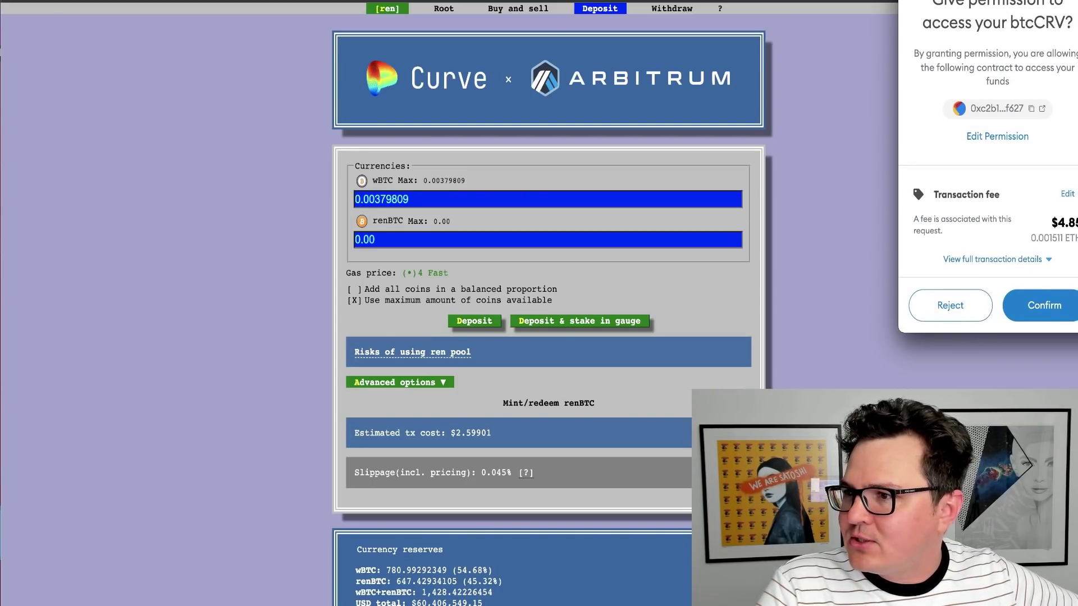
left_click(1073, 312)
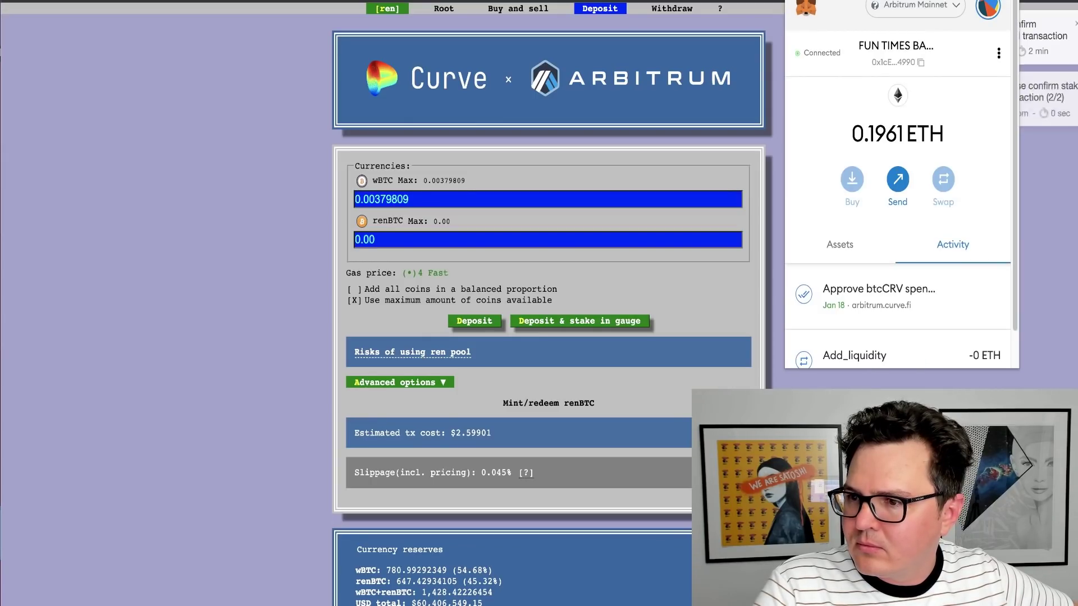
left_click(1046, 190)
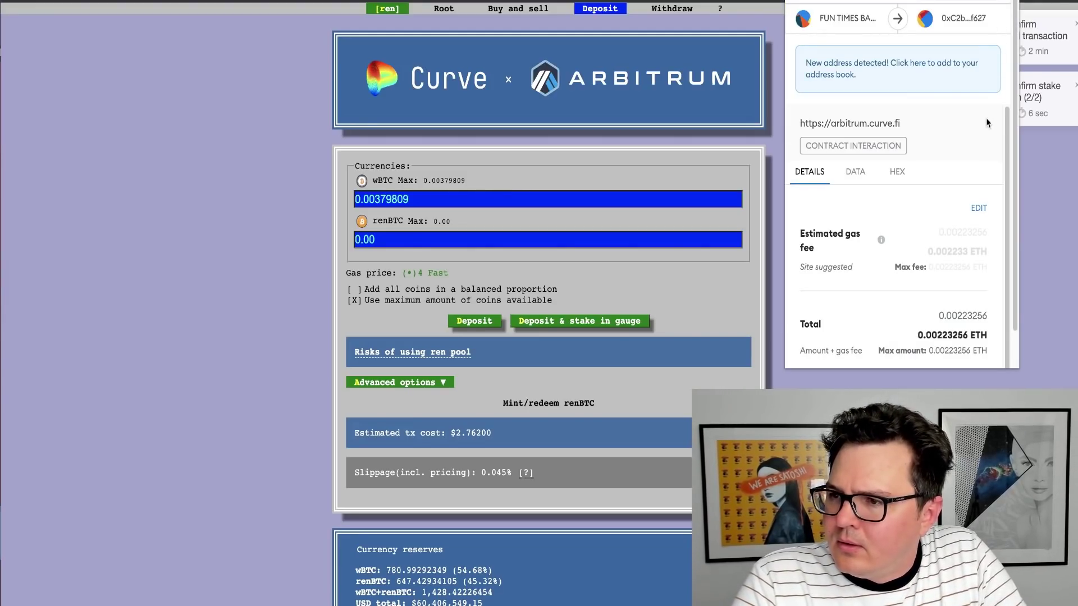
scroll(955, 235, "down", 2)
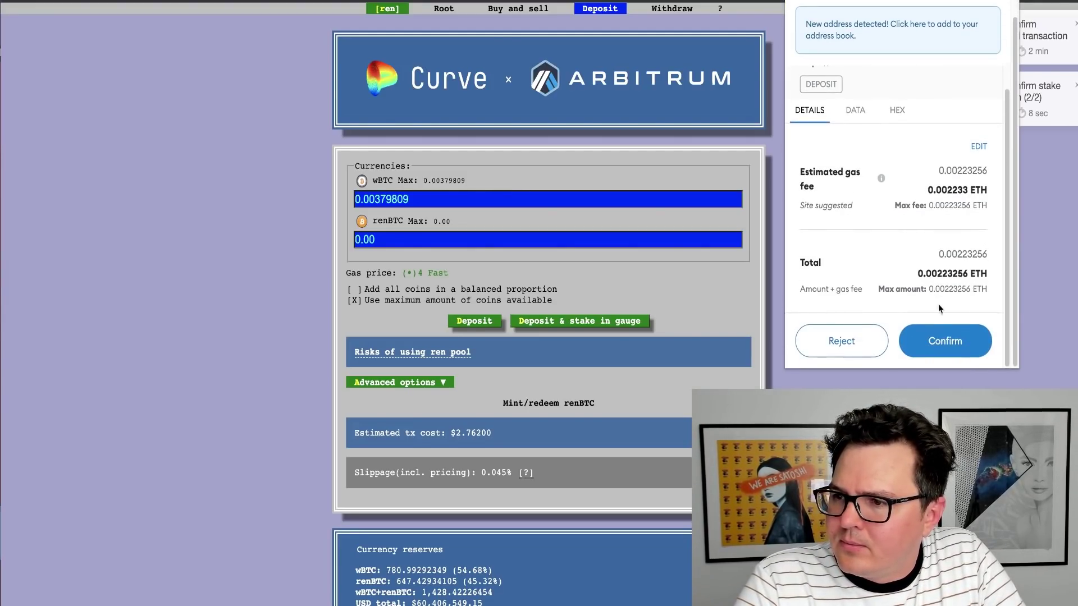
left_click(946, 342)
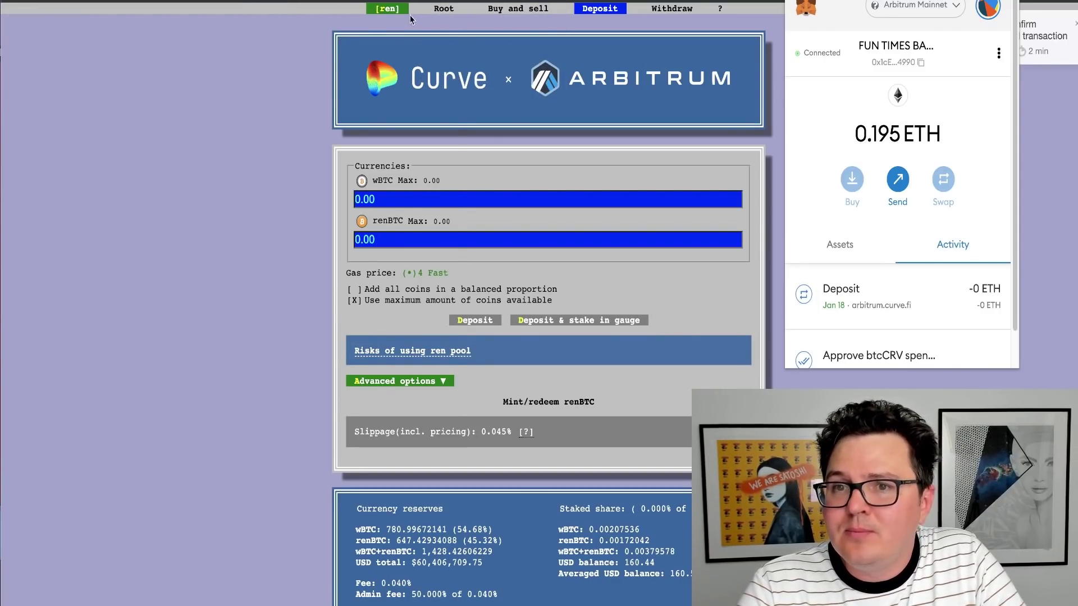
mouse_move(395, 14)
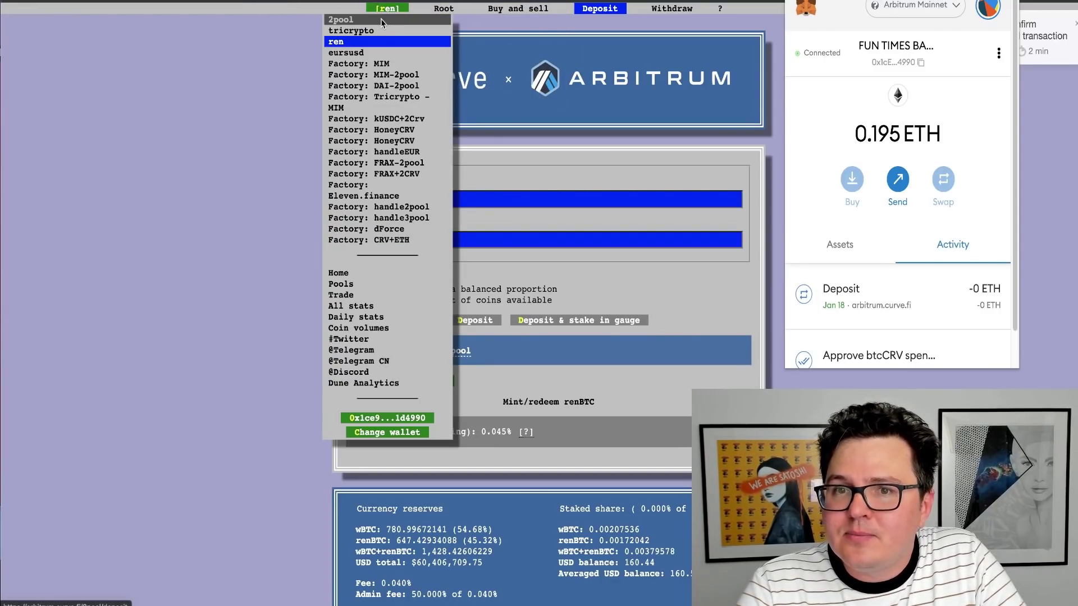
Step: Switch from the ren pool to eursusd and show its deposit form with 160.10734 USDC
left_click(344, 54)
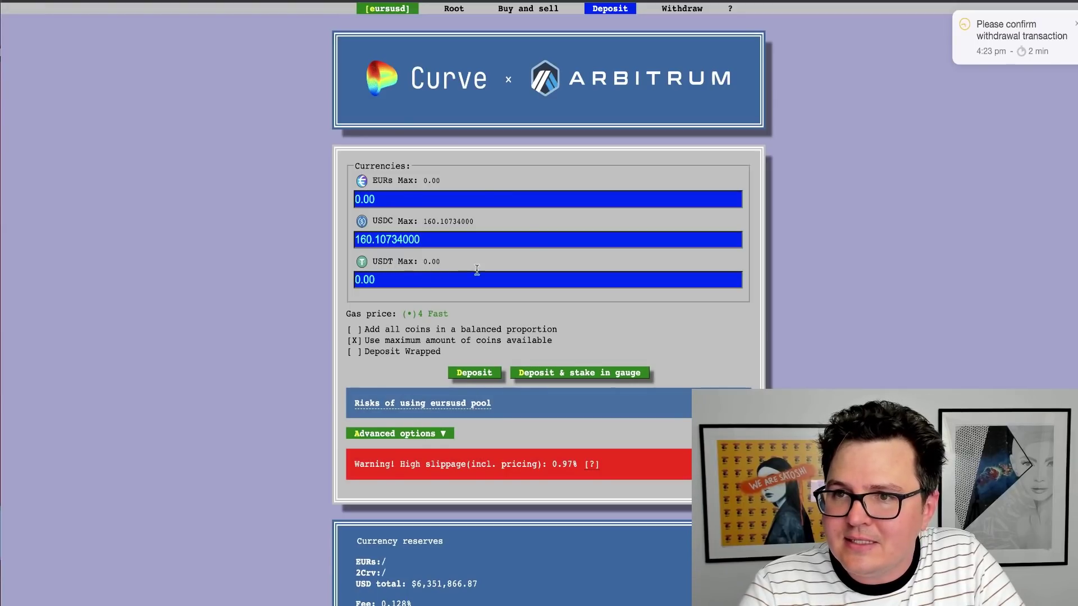
left_click(528, 9)
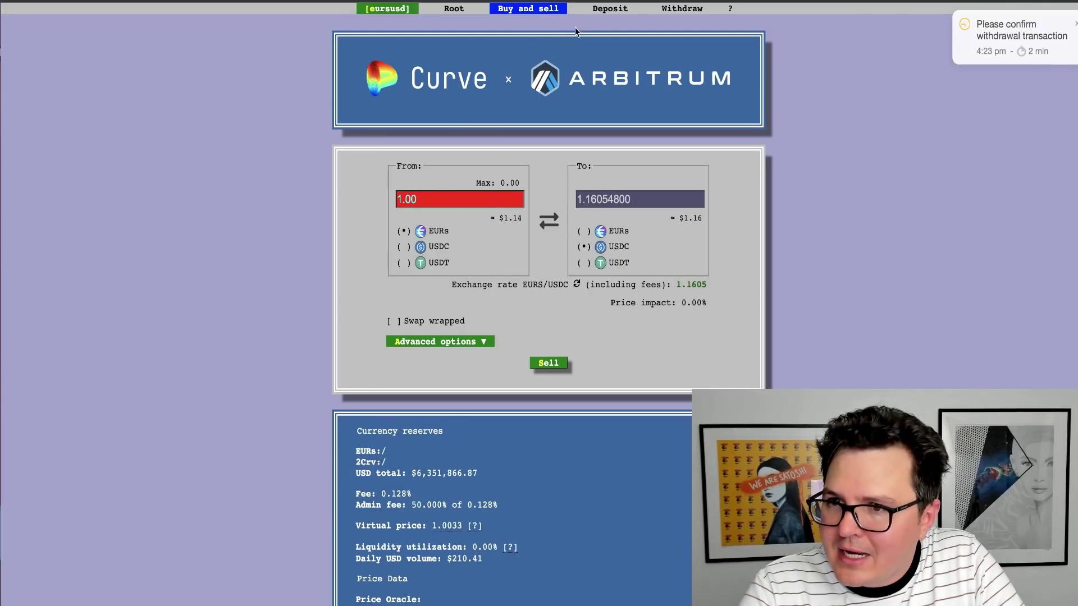
left_click(604, 10)
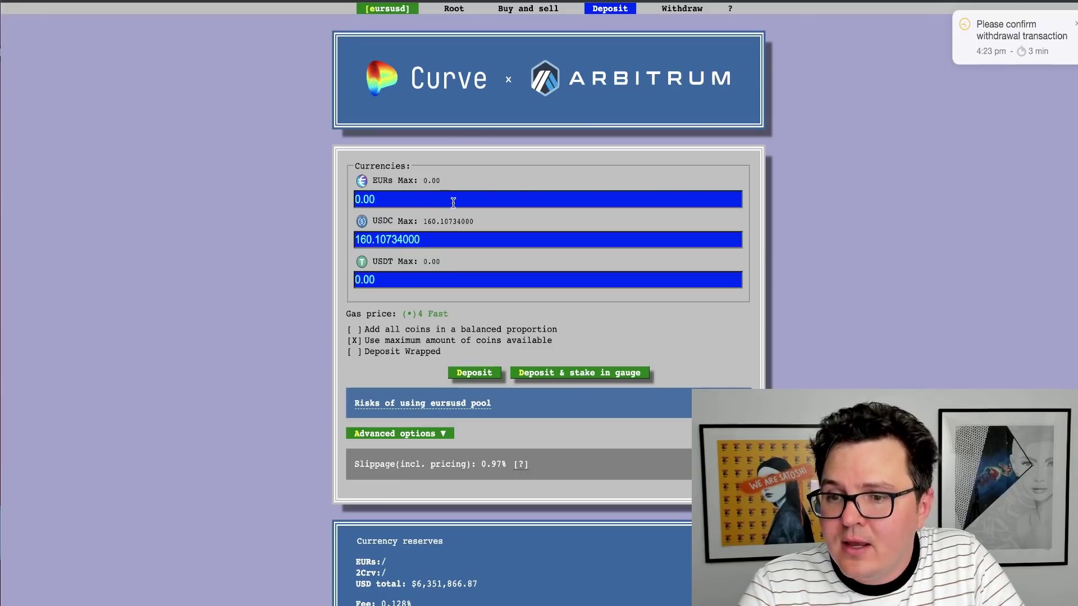
scroll(615, 237, "down", 5)
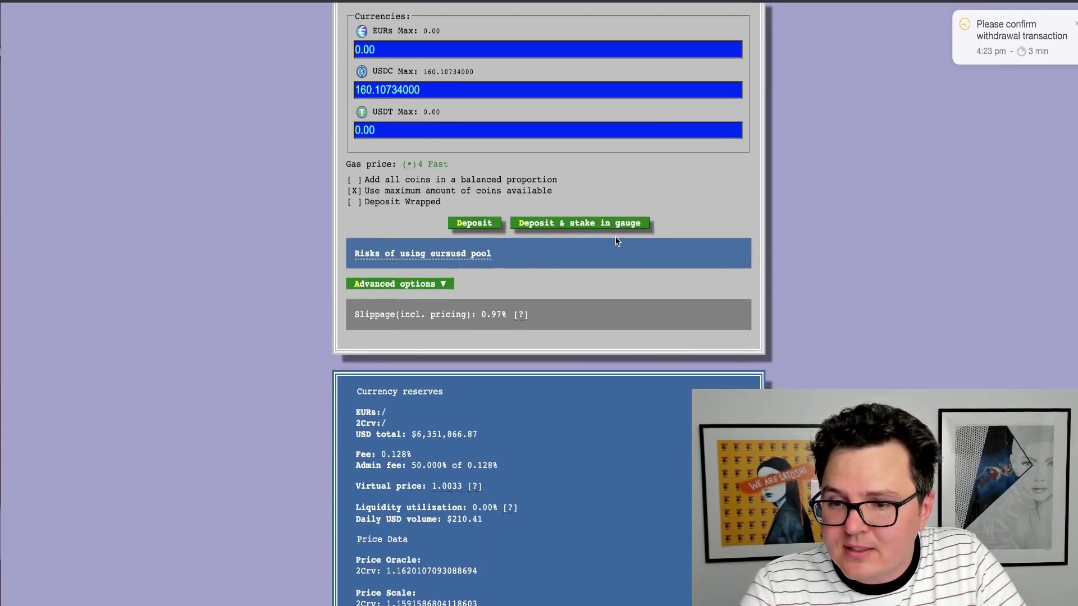
scroll(615, 241, "up", 5)
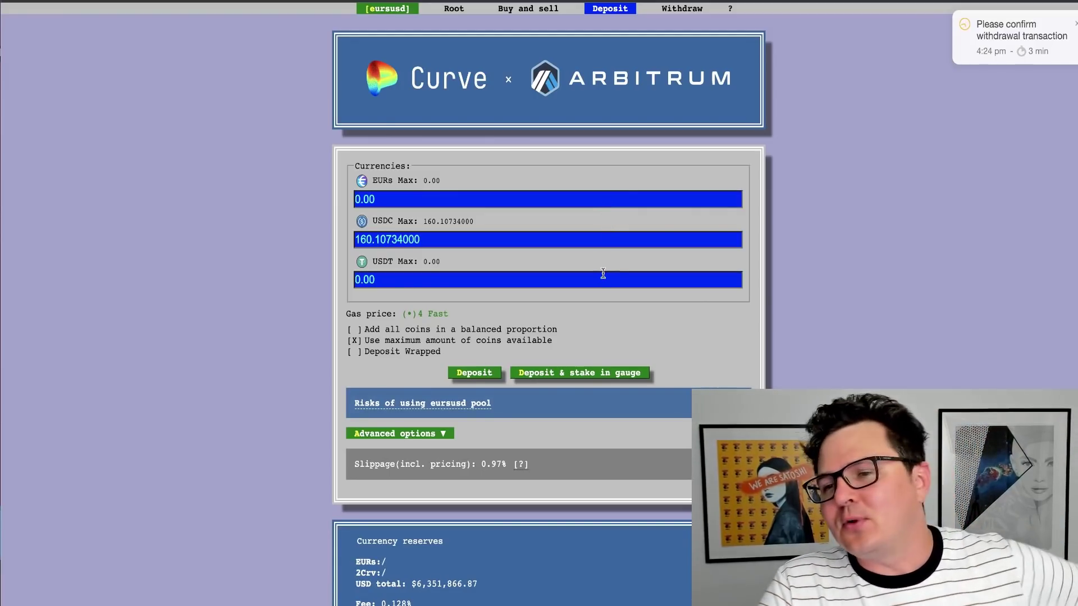
Step: Deposit the USDC via Deposit & stake, approving USDC and confirming the deposit in MetaMask
left_click(552, 375)
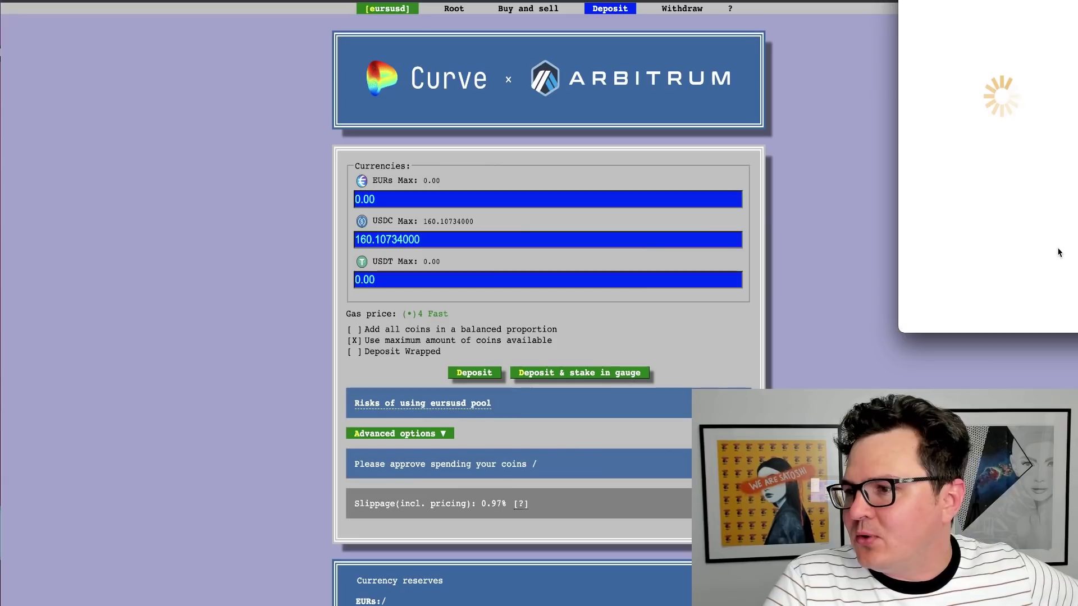
left_click(1054, 320)
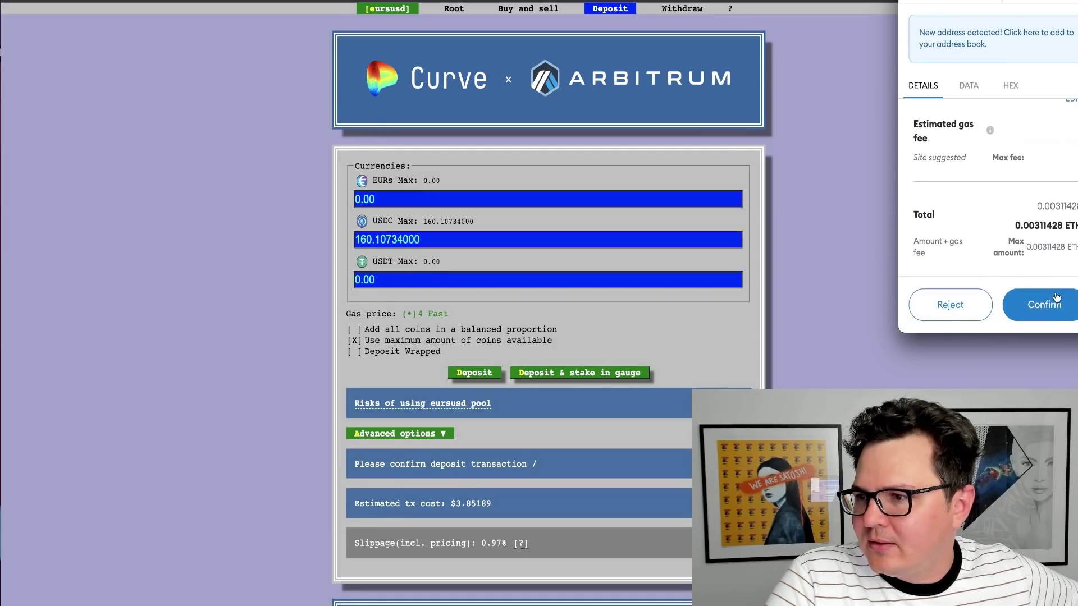
left_click(1055, 312)
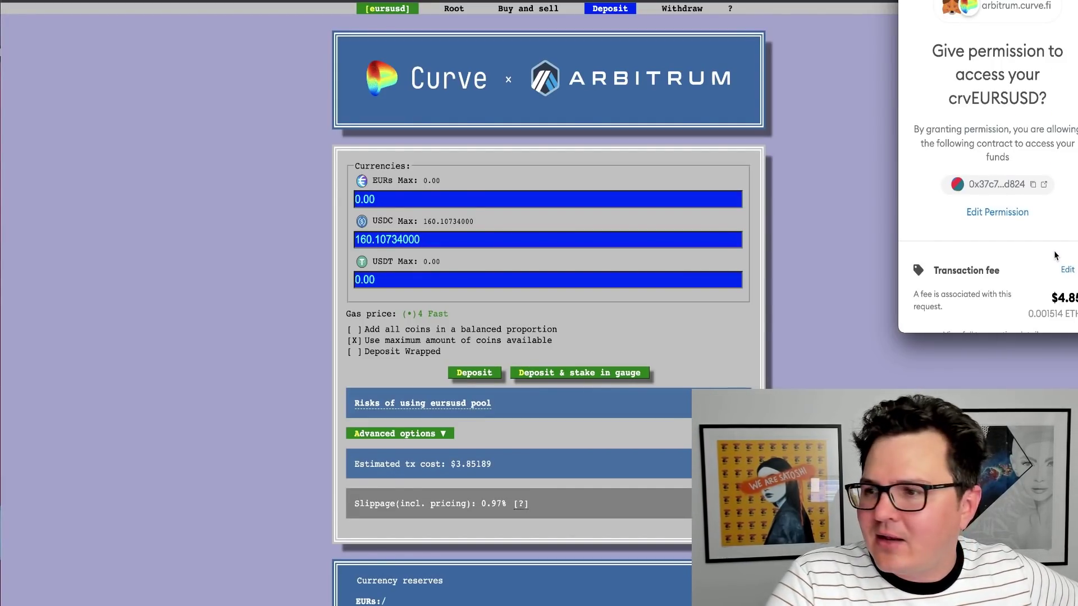
Step: Approve crvEURSUSD for the gauge and confirm staking the LP tokens in MetaMask
scroll(1054, 256, "down", 2)
left_click(1044, 308)
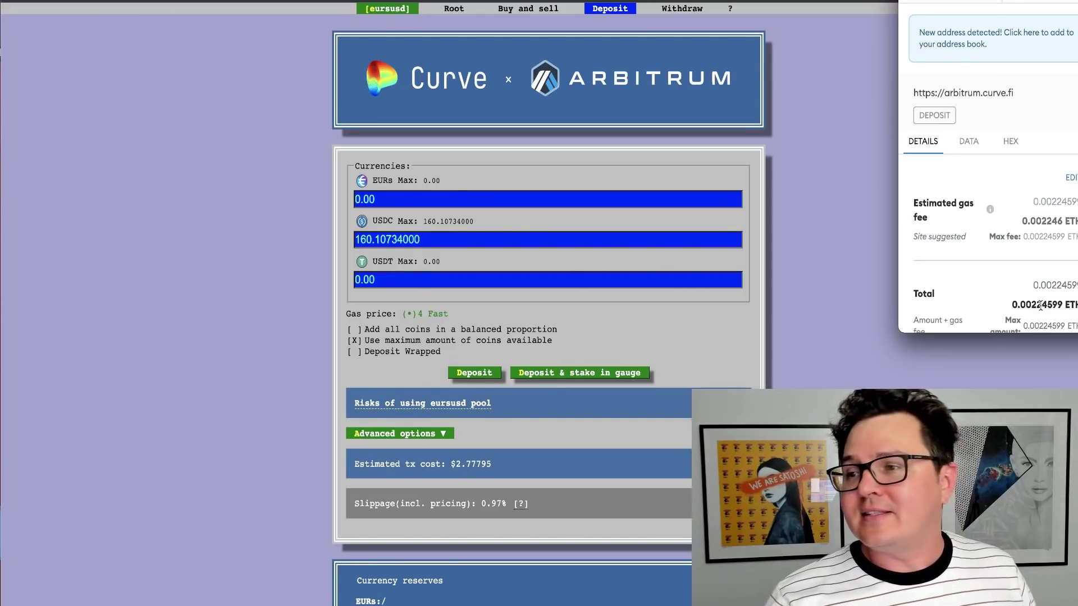
scroll(1066, 281, "down", 2)
left_click(1048, 310)
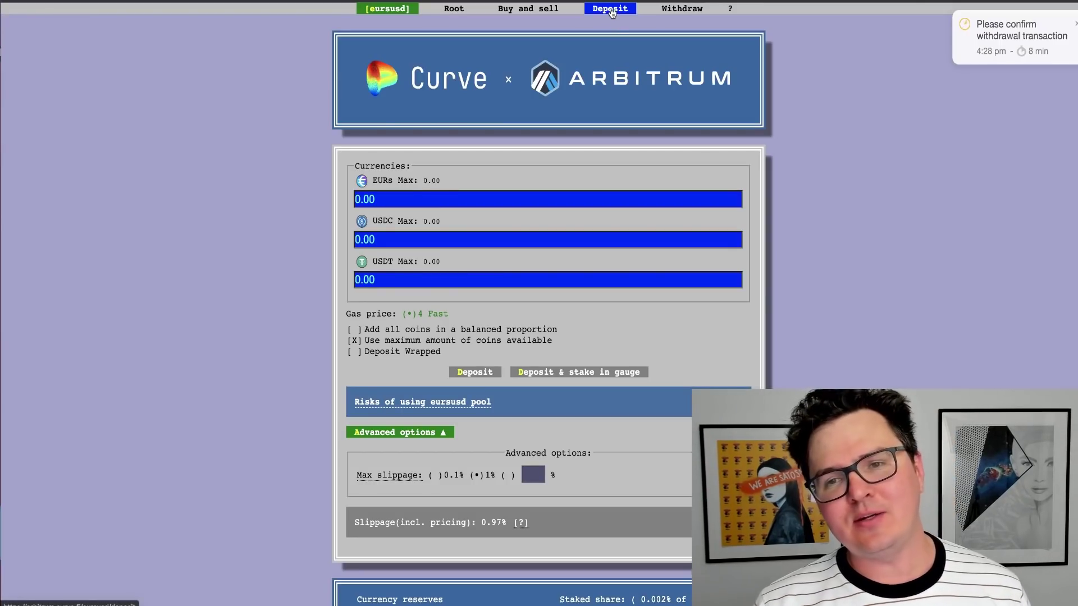
Step: Set the withdrawal to USDC only and confirm unstaking the 73.857 gauge tokens
left_click(673, 11)
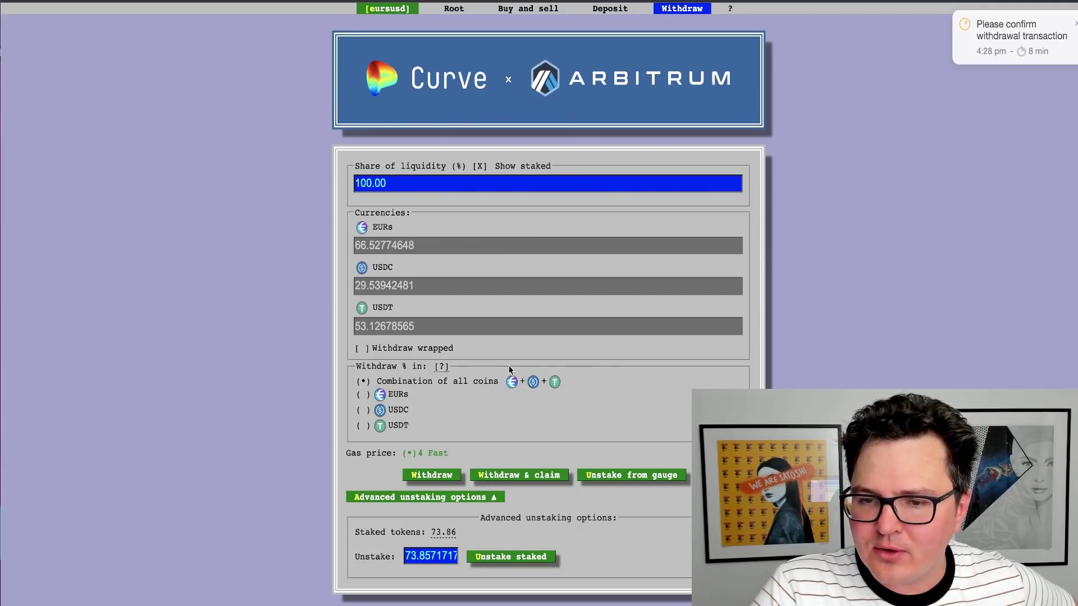
left_click(363, 411)
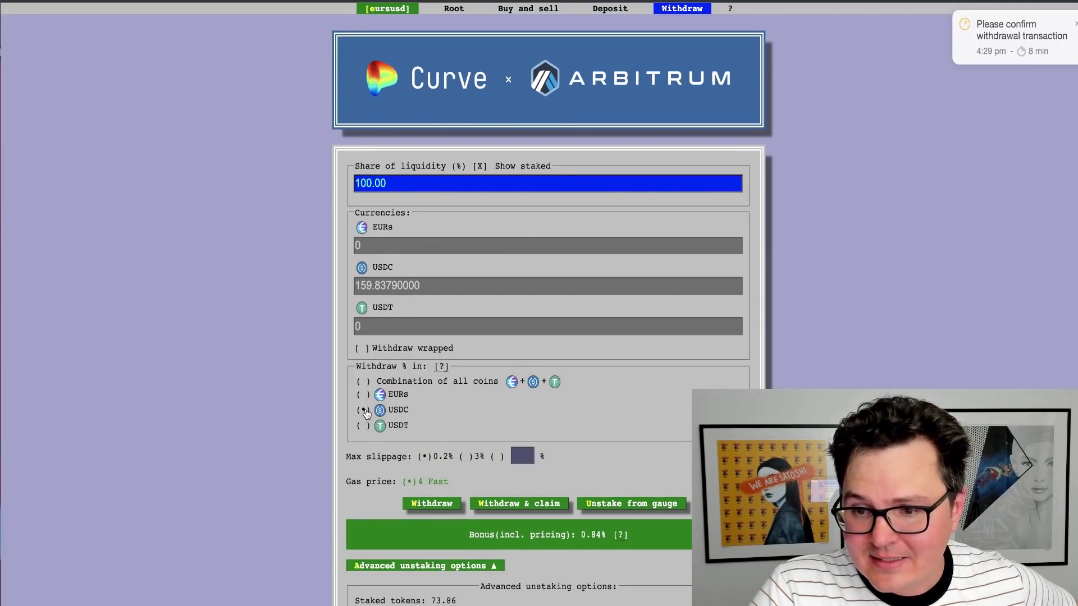
scroll(507, 362, "down", 3)
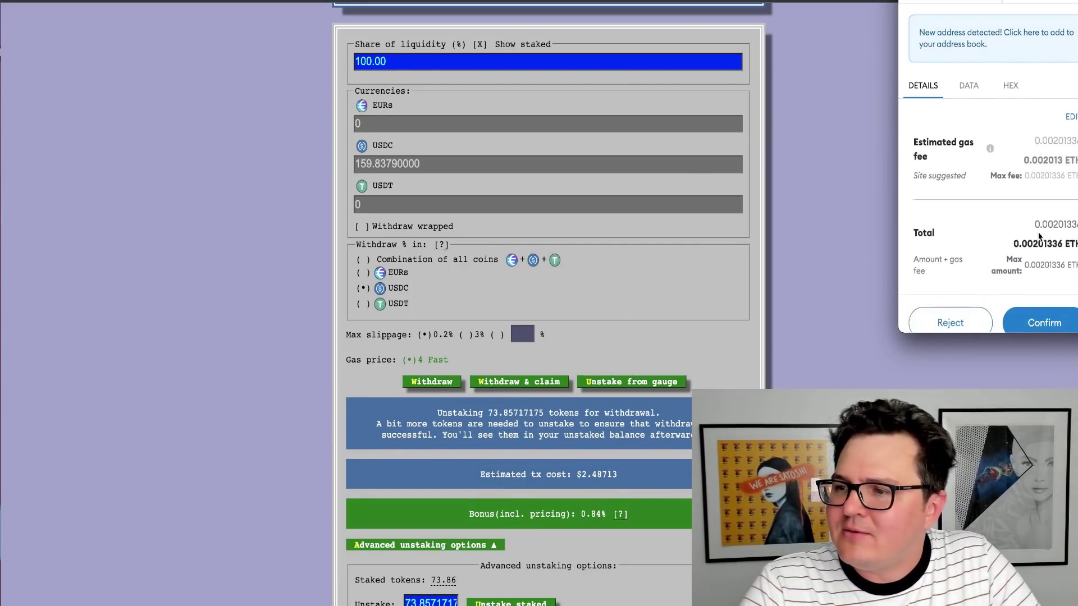
left_click(1046, 302)
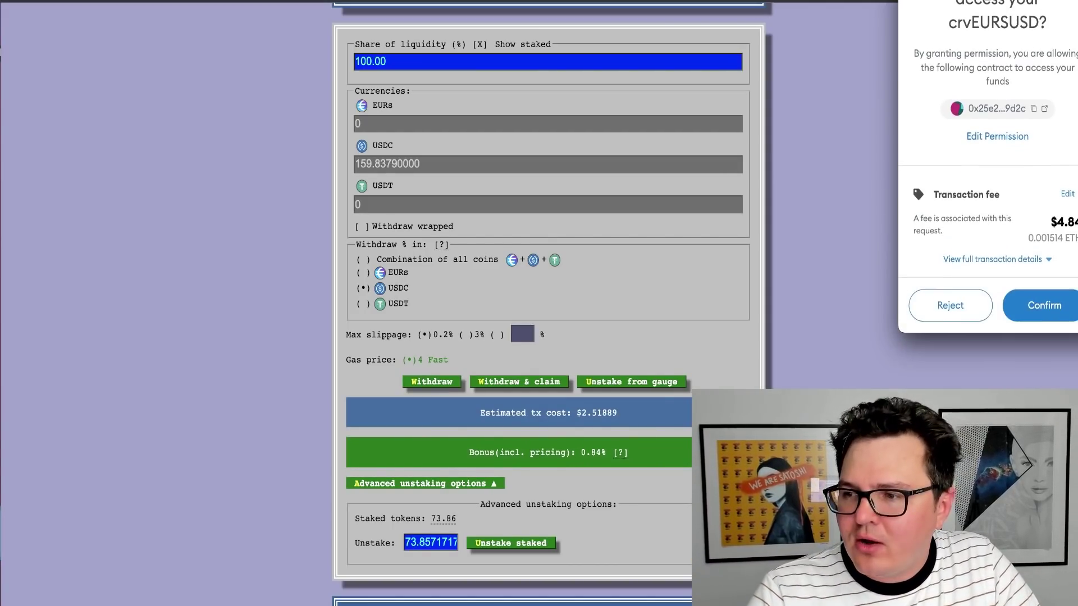
Step: Approve crvEURSUSD and confirm withdrawing the liquidity as about 159.8379 USDC
left_click(1059, 311)
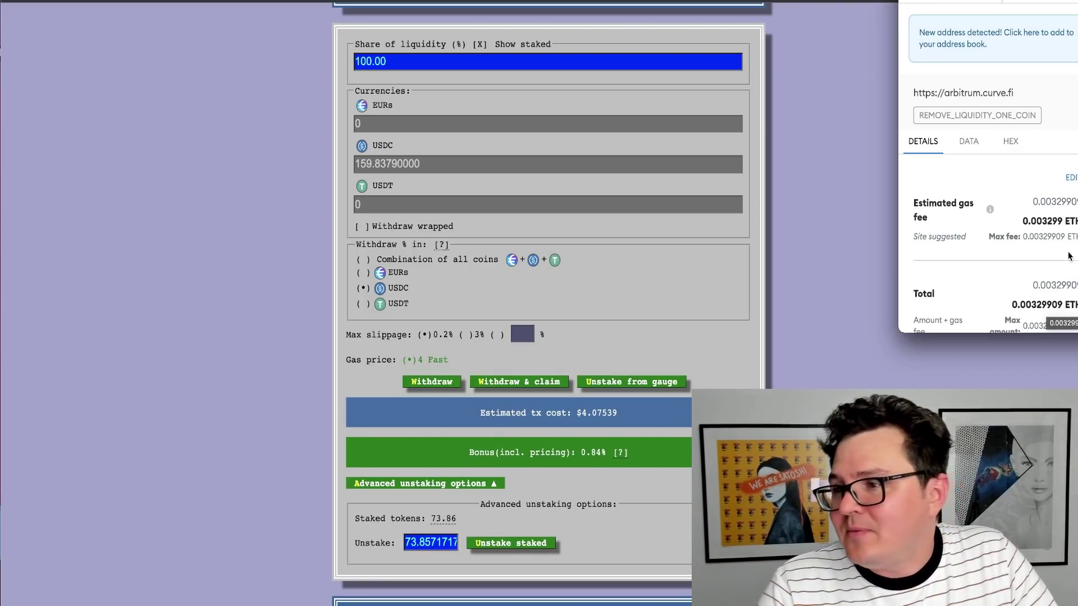
scroll(1066, 225, "down", 2)
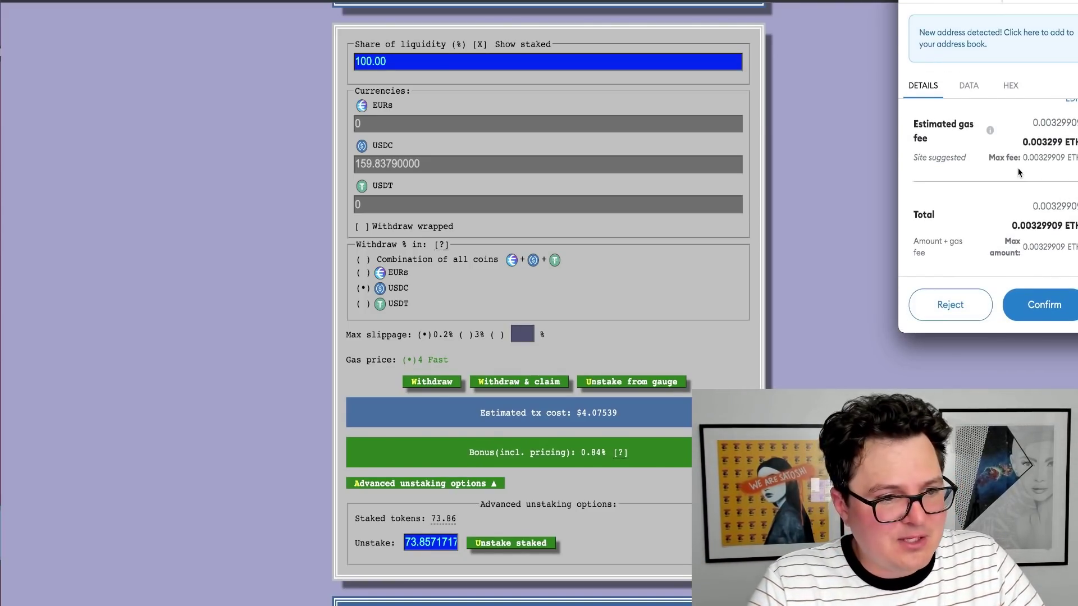
left_click(1053, 307)
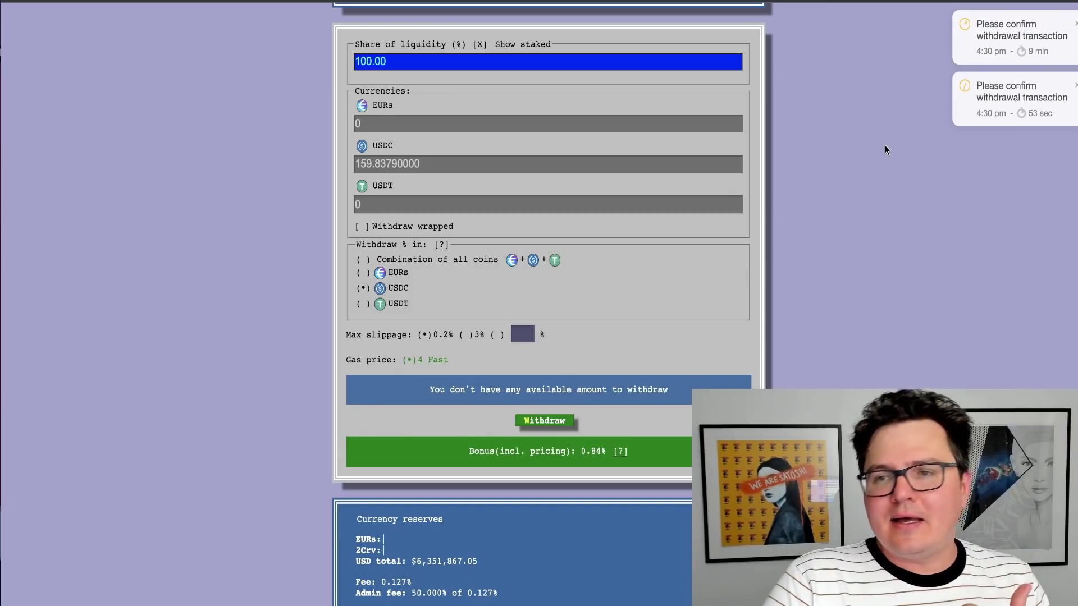
Step: Review the Withdraw form: 100% share worth 159.8379 USDC, nothing left to withdraw
scroll(885, 149, "up", 2)
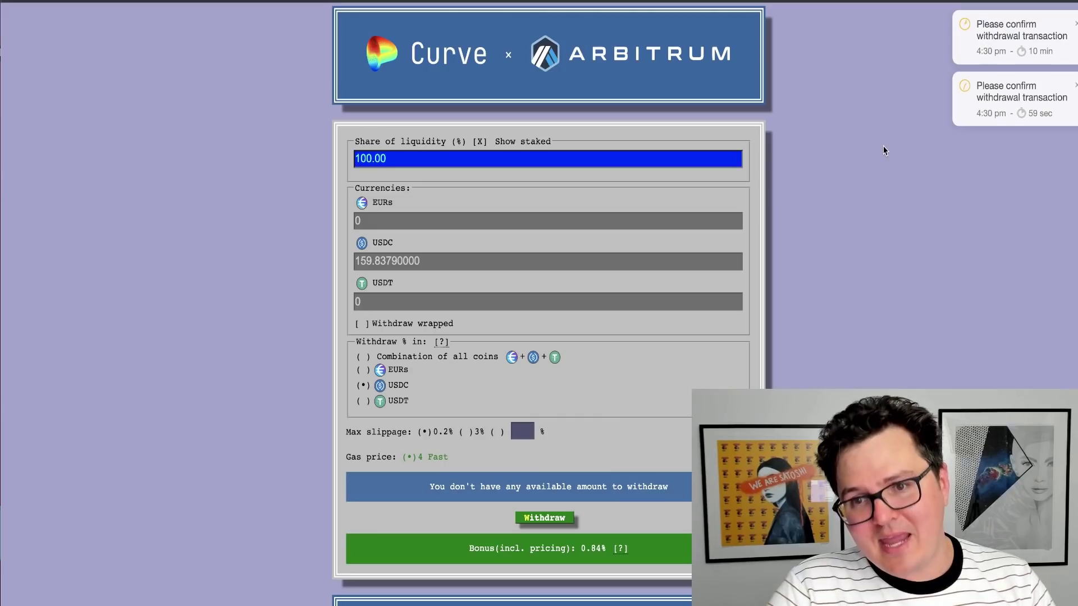
scroll(883, 151, "up", 1)
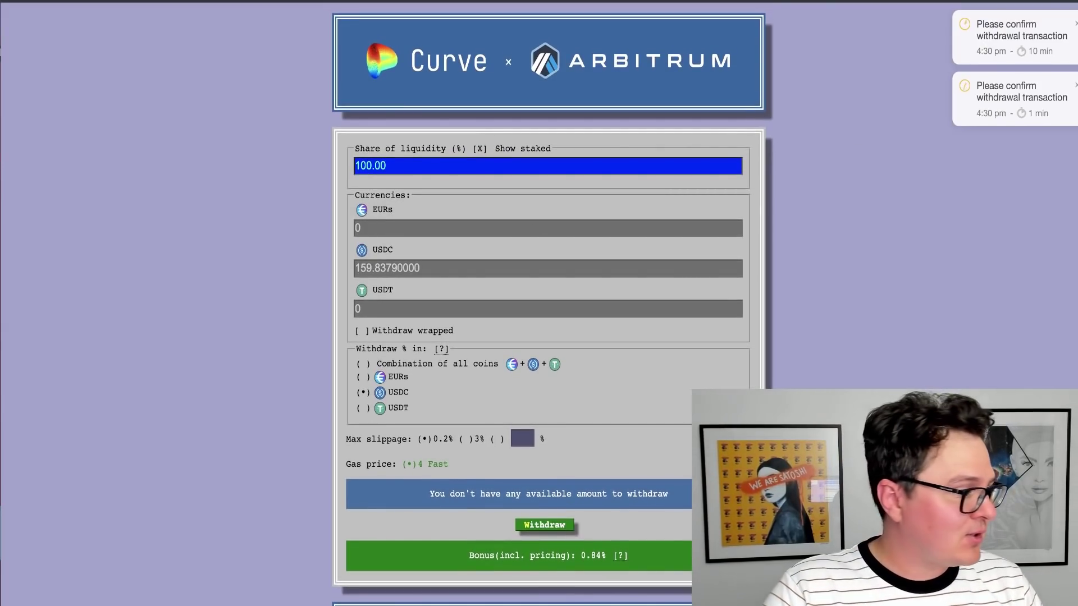